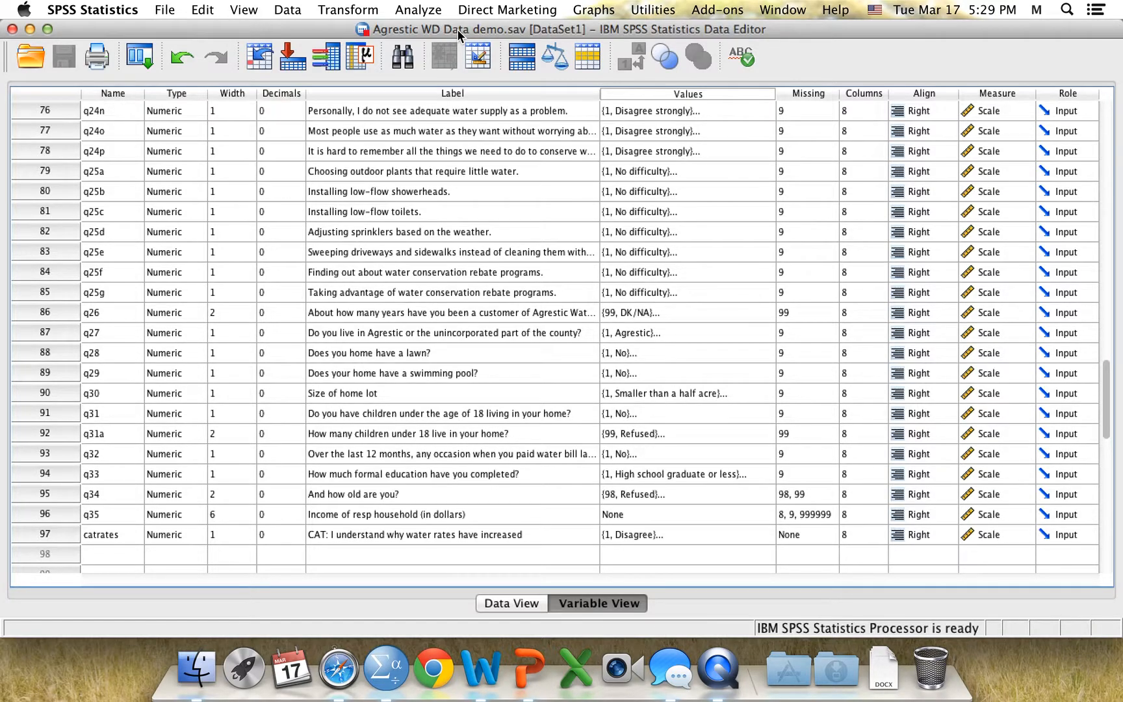
Set up a Frequencies analysis with q34, the respondent's age, as the variable
{"action": "left_click", "coordinate": [421, 12]}
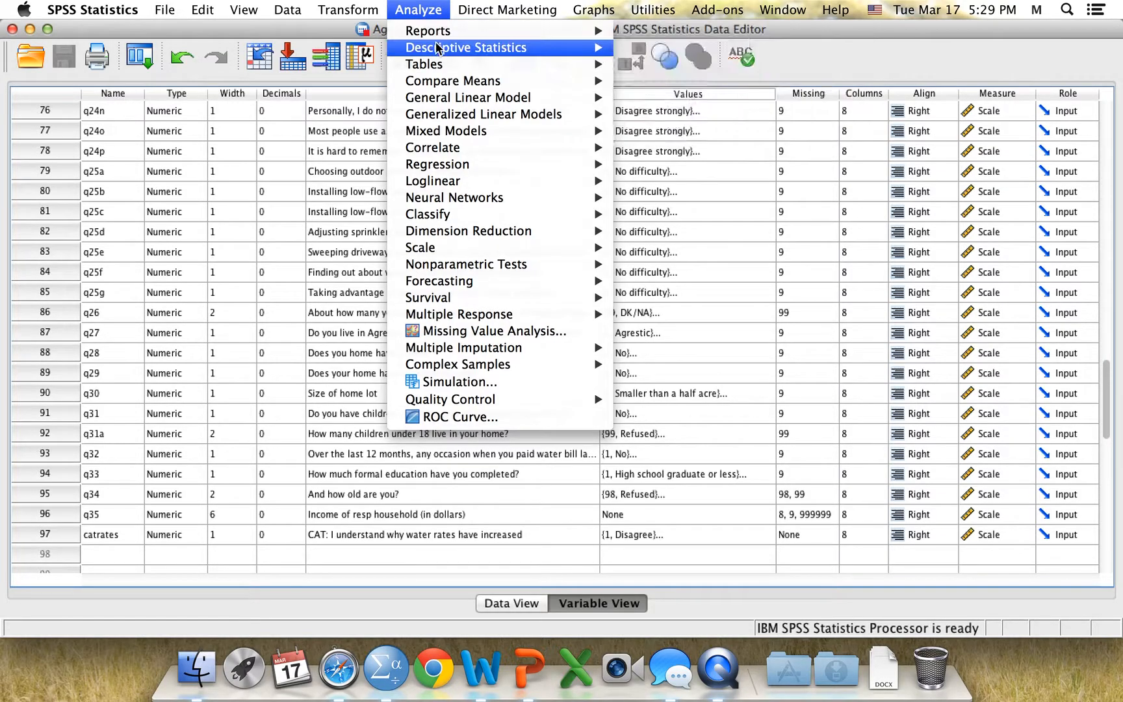
{"action": "mouse_move", "coordinate": [523, 53]}
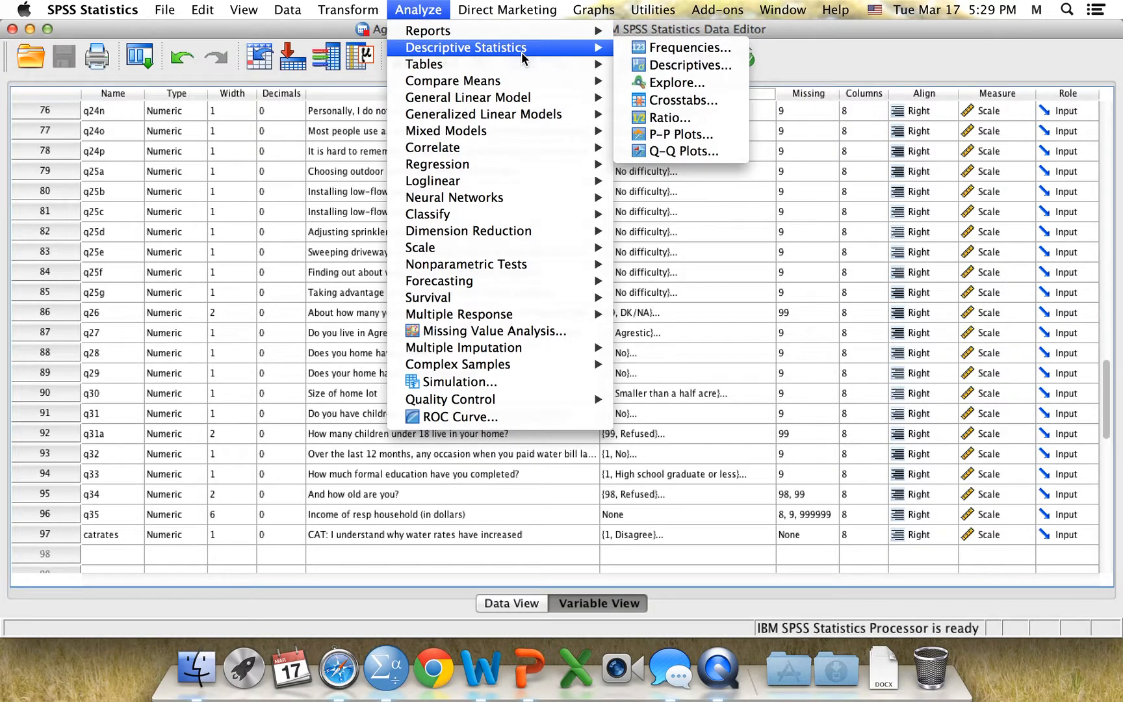
{"action": "left_click", "coordinate": [692, 50]}
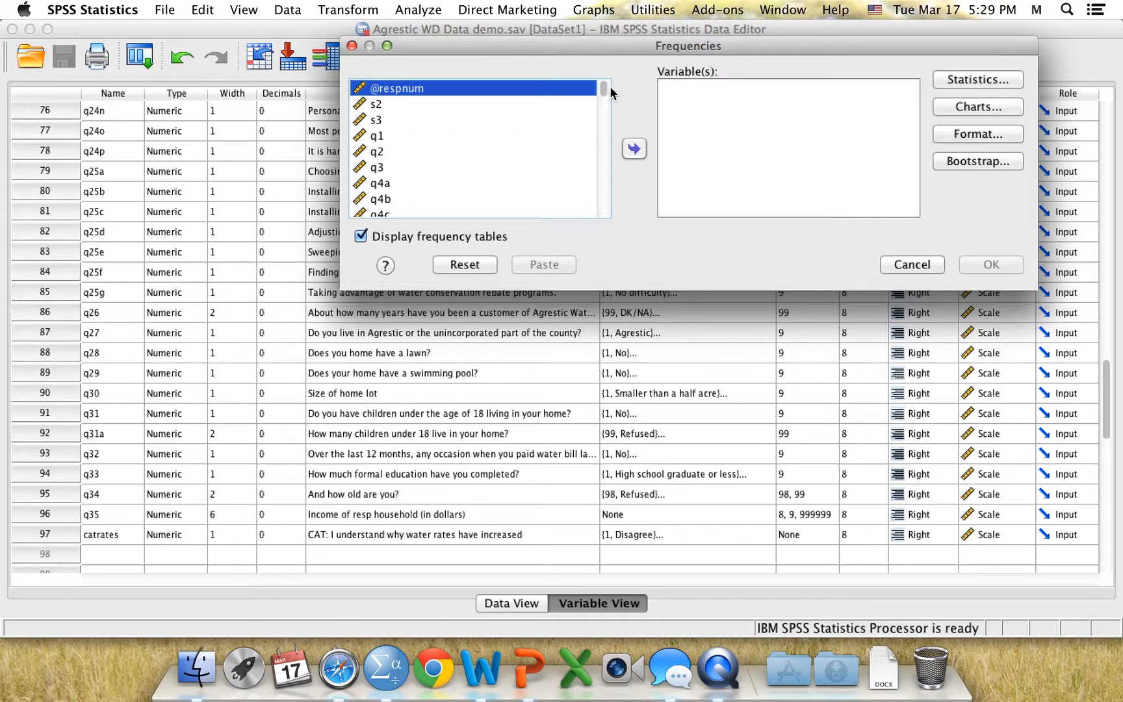
{"action": "left_click_drag", "start_coordinate": [602, 93], "coordinate": [602, 207]}
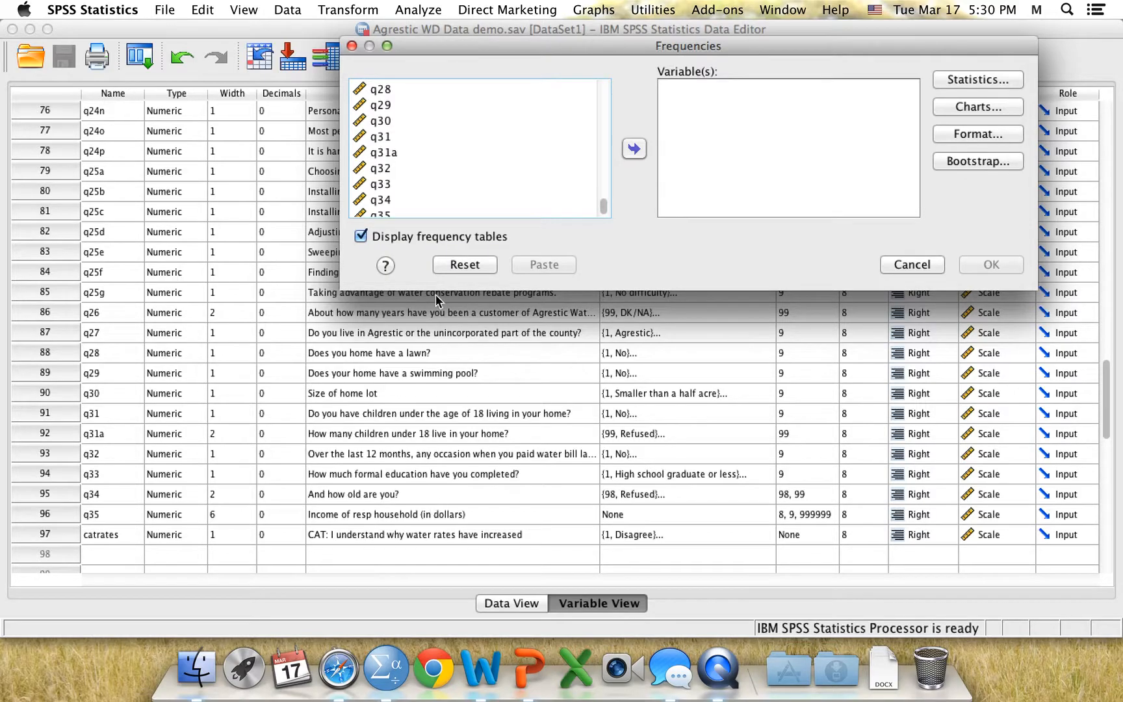
{"action": "left_click", "coordinate": [390, 199]}
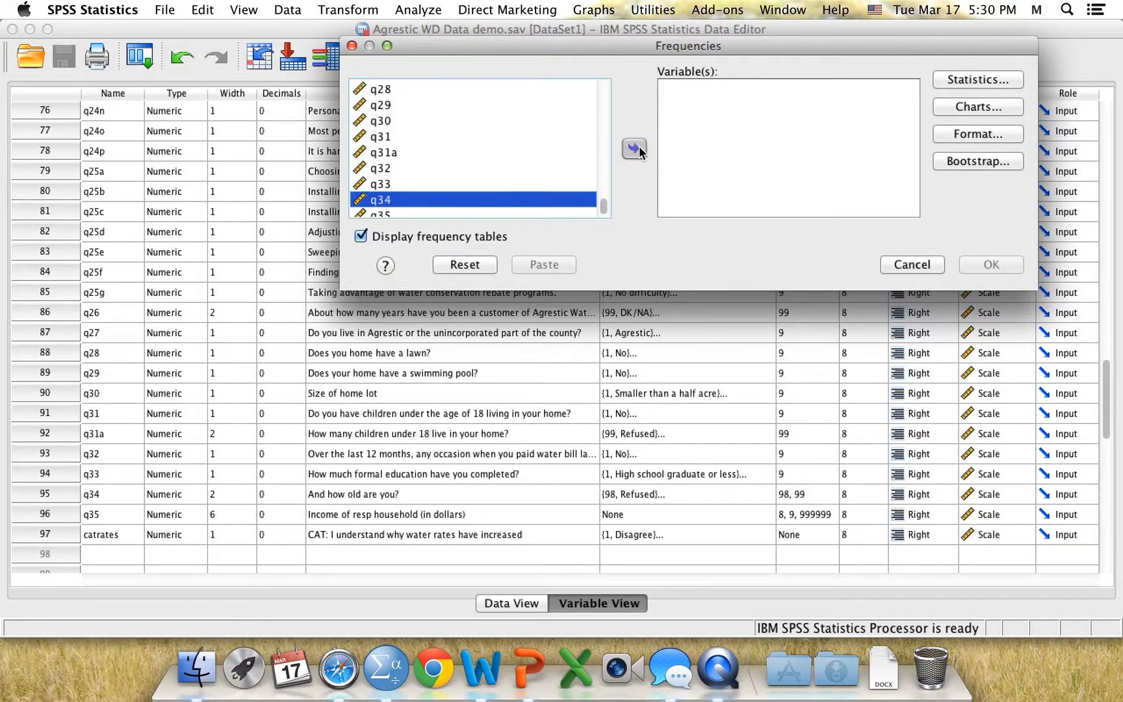
{"action": "left_click", "coordinate": [633, 149]}
Request the mean, median, standard deviation, variance, minimum and maximum for q34, and run the frequencies analysis
{"action": "left_click", "coordinate": [978, 79]}
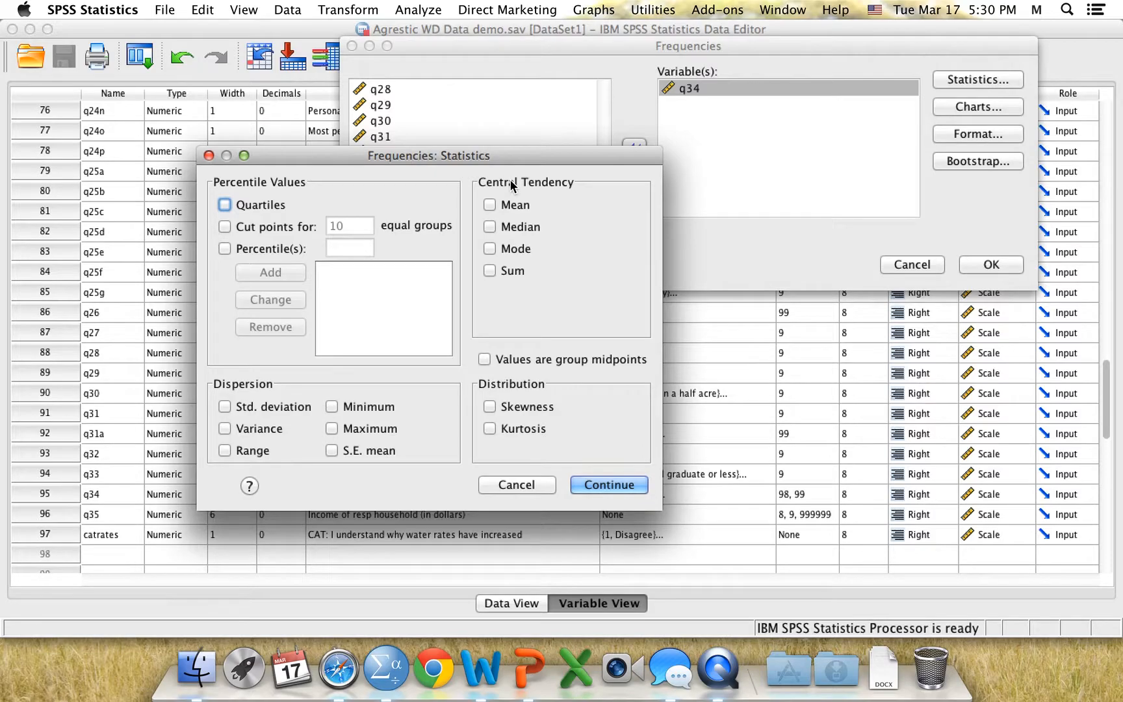
{"action": "left_click", "coordinate": [504, 206]}
{"action": "left_click", "coordinate": [495, 227]}
{"action": "left_click", "coordinate": [245, 408]}
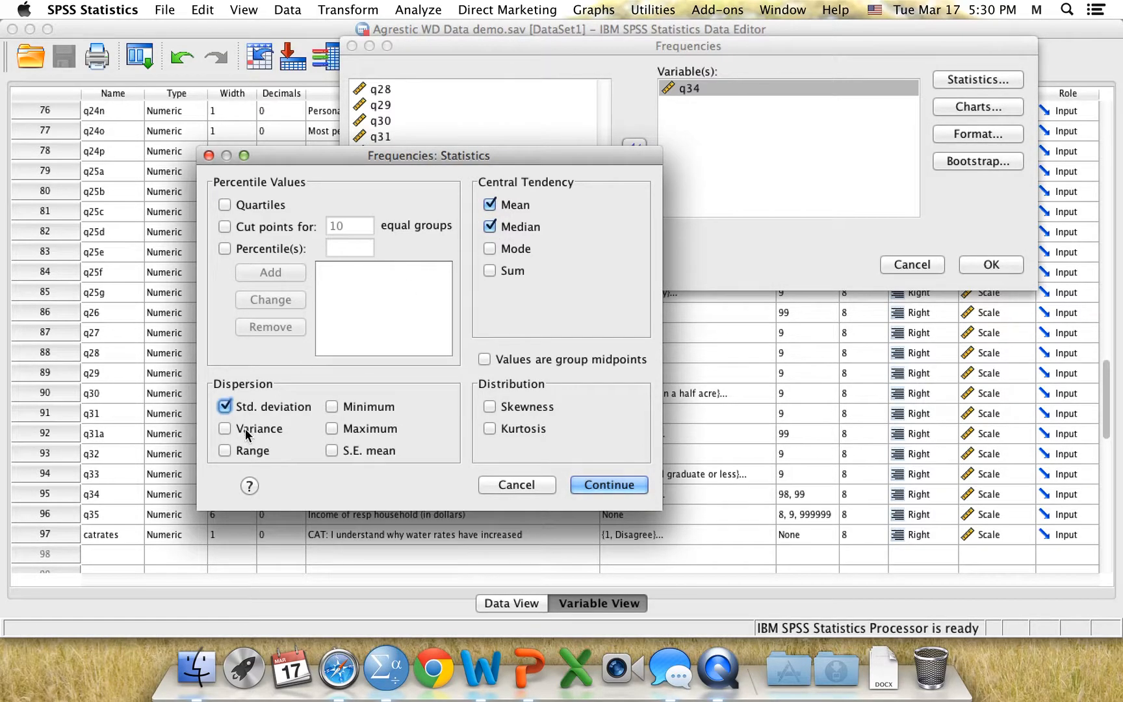
{"action": "left_click", "coordinate": [246, 429]}
{"action": "left_click", "coordinate": [345, 413]}
{"action": "left_click", "coordinate": [335, 430]}
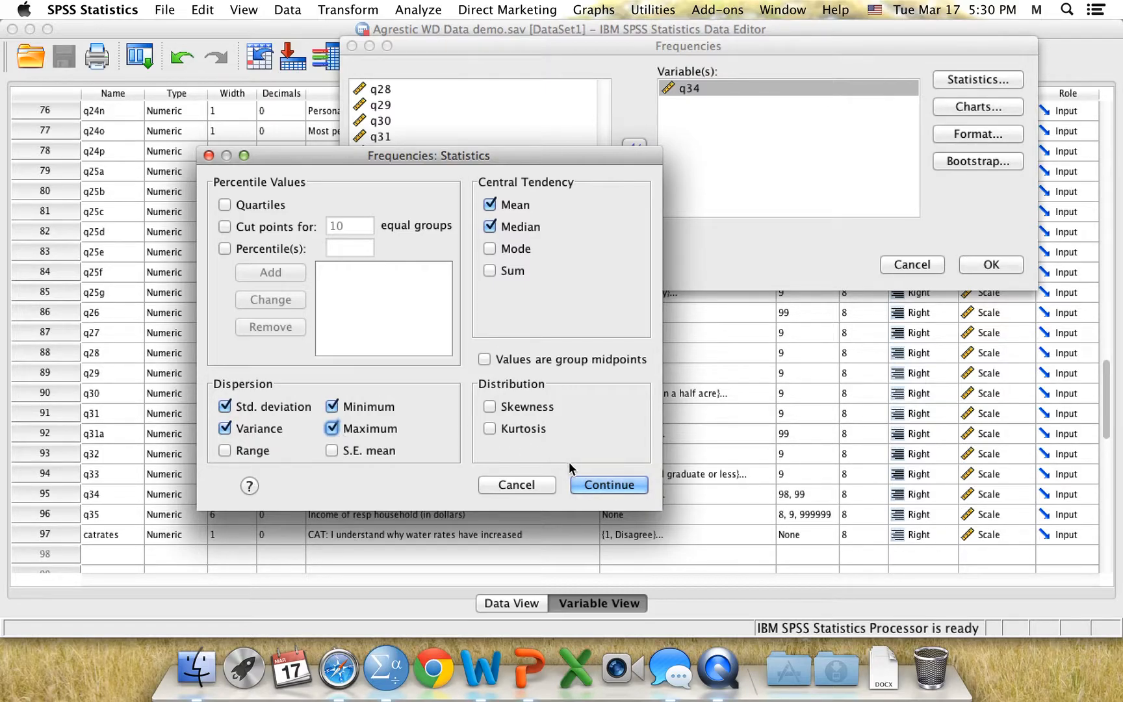
{"action": "left_click", "coordinate": [594, 483]}
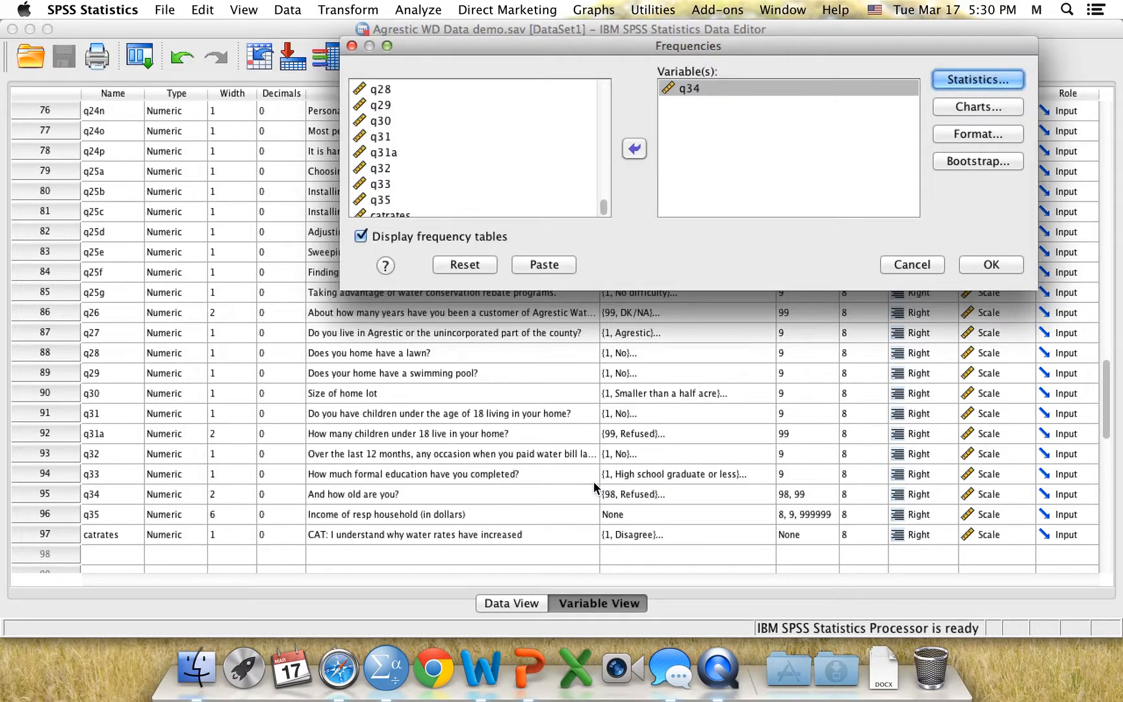
{"action": "left_click", "coordinate": [985, 266]}
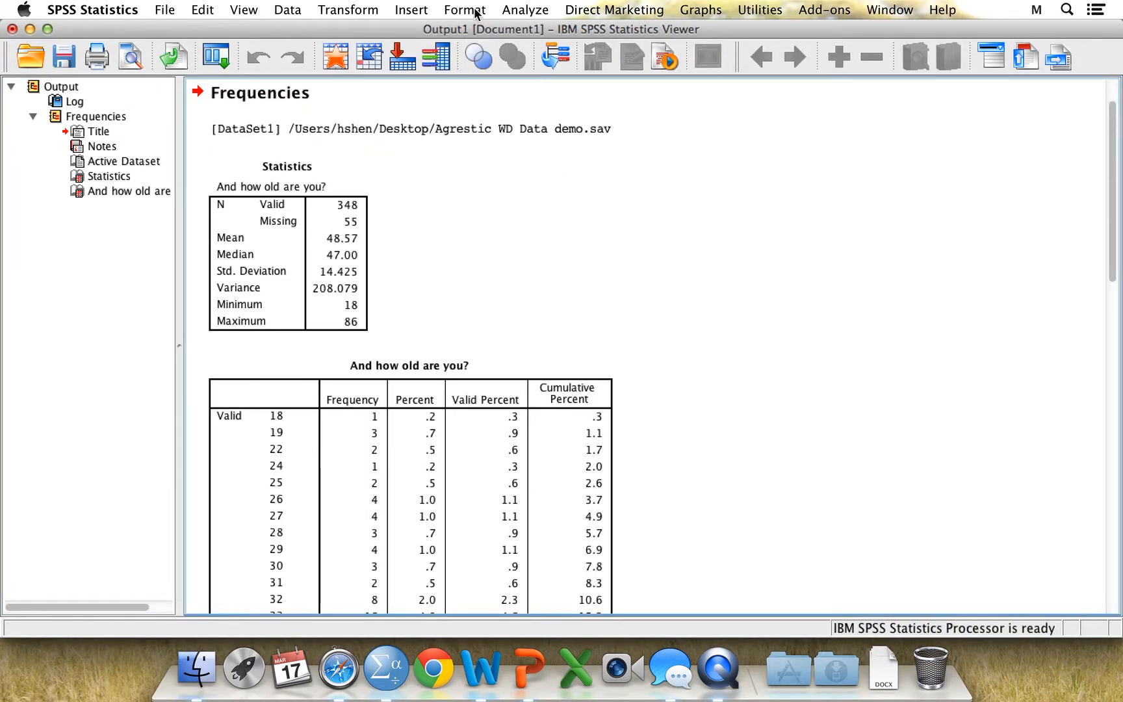
Examine the age statistics and the full age frequency table in the output, down to the missing-value rows
{"action": "left_click_drag", "start_coordinate": [479, 29], "coordinate": [523, 29]}
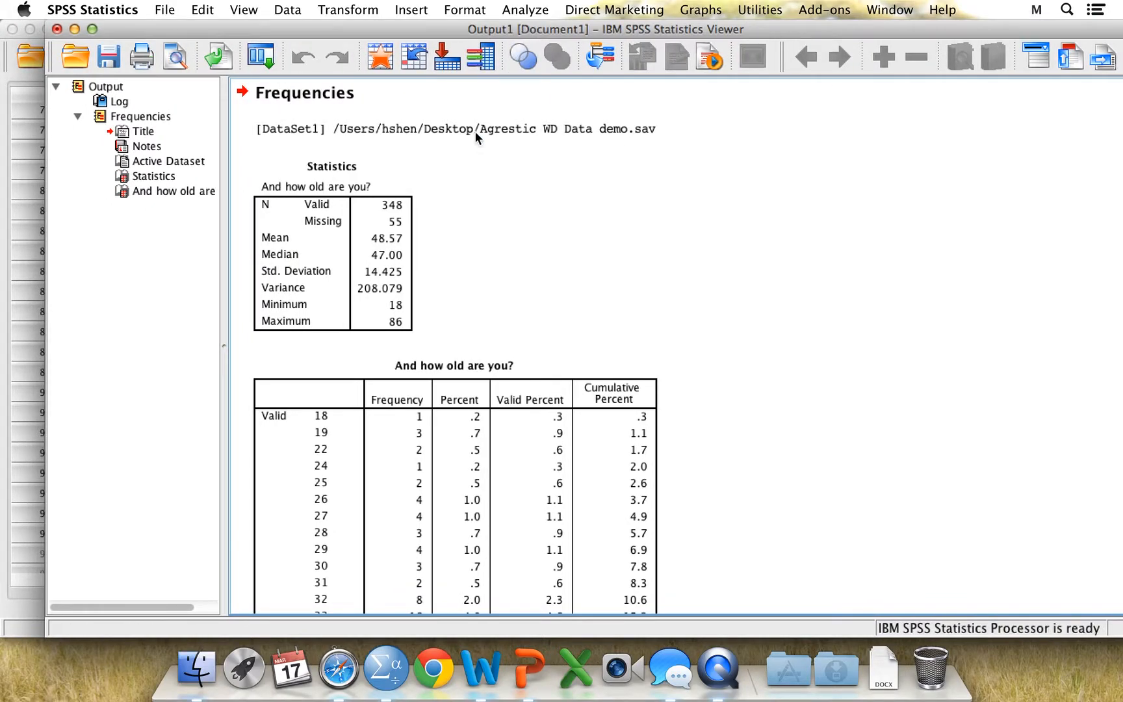
{"action": "left_click", "coordinate": [388, 210]}
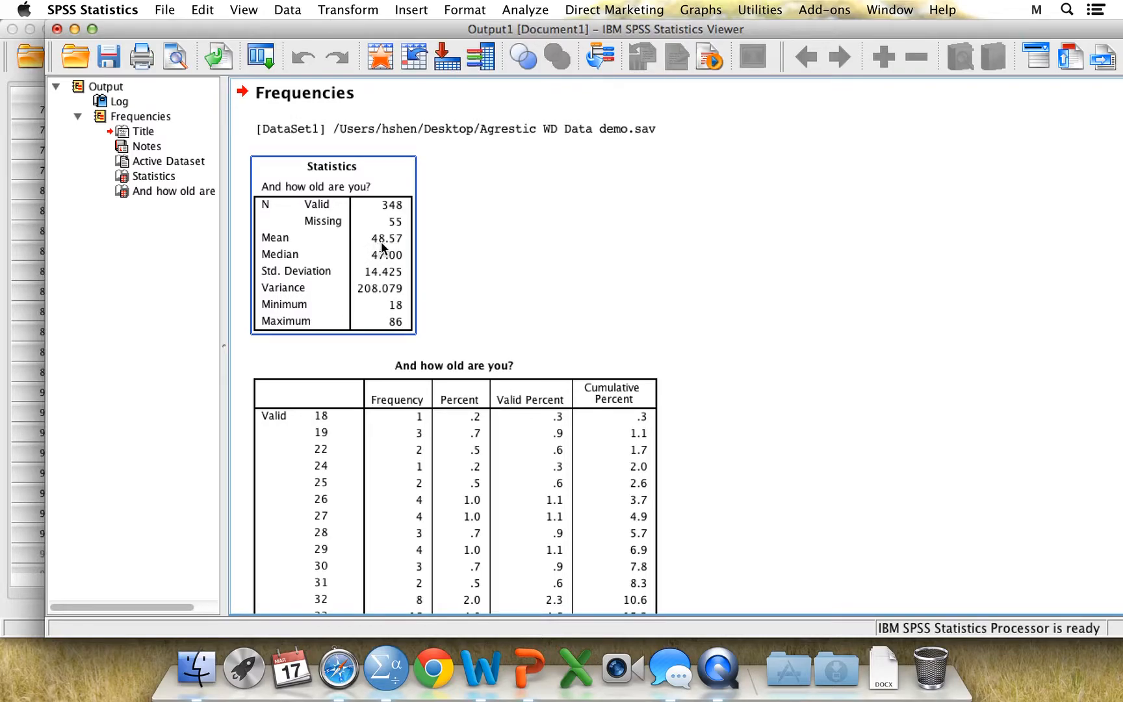
{"action": "left_click", "coordinate": [486, 349]}
{"action": "scroll", "coordinate": [485, 349], "scroll_direction": "down", "scroll_amount": 3}
{"action": "scroll", "coordinate": [485, 349], "scroll_direction": "down", "scroll_amount": 5}
{"action": "scroll", "coordinate": [485, 349], "scroll_direction": "up", "scroll_amount": 2}
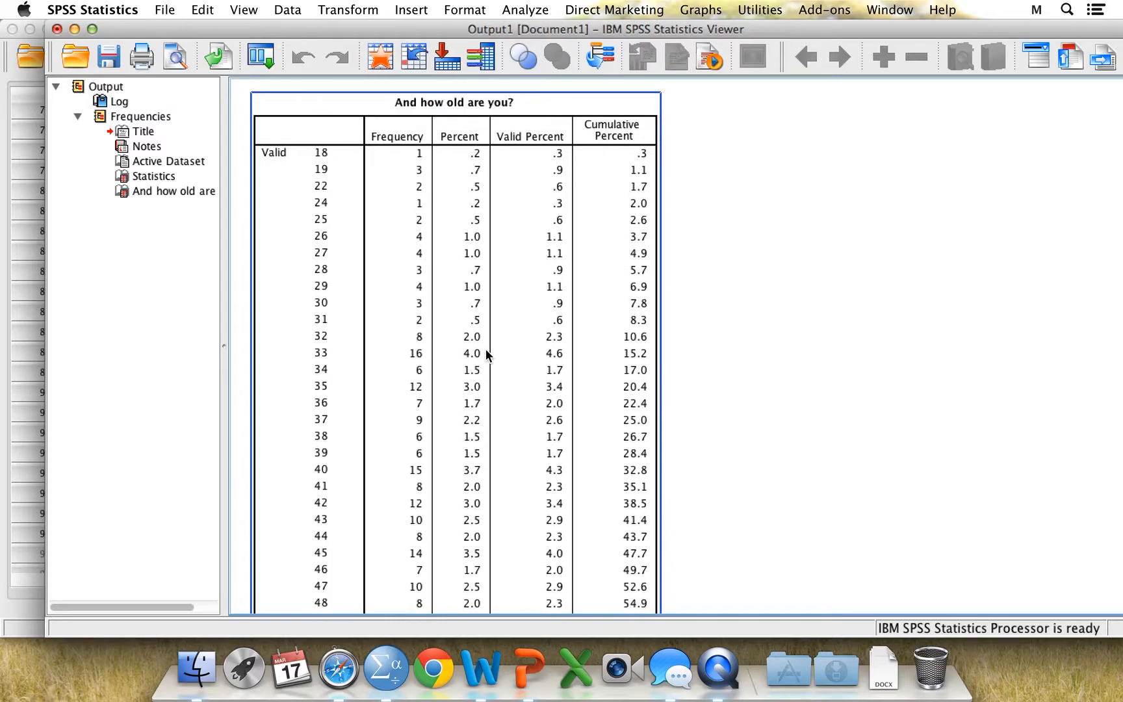
{"action": "scroll", "coordinate": [641, 408], "scroll_direction": "down", "scroll_amount": 10}
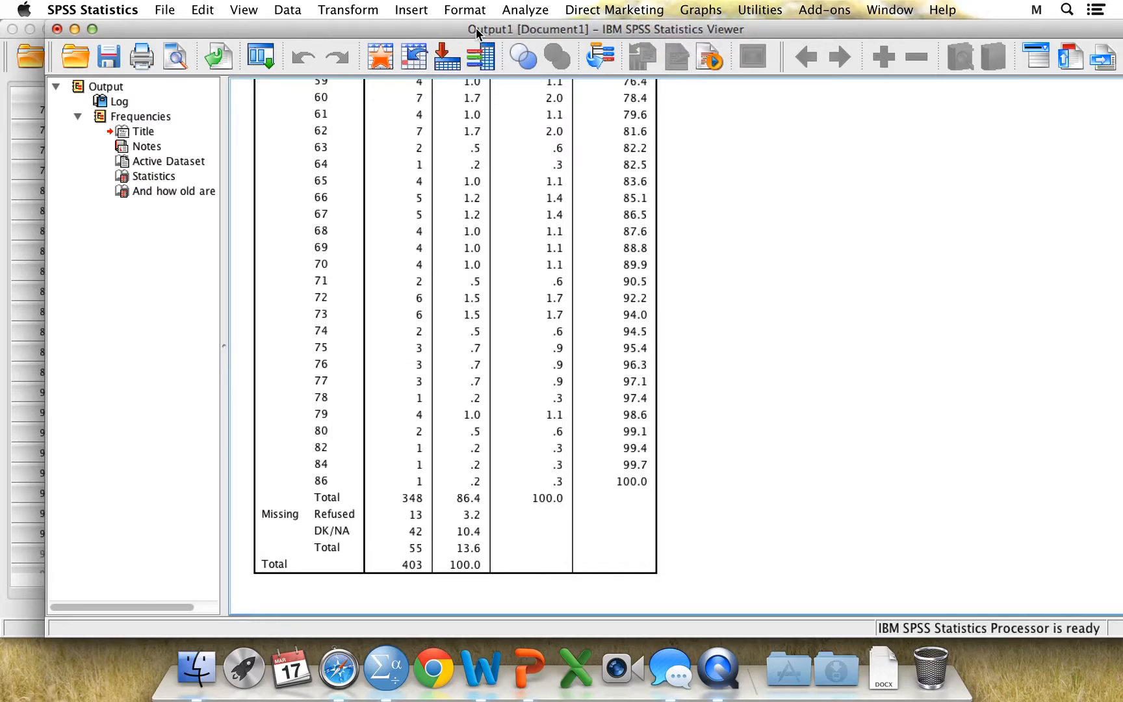
Return to the Data Editor and start a recode into different variables with q34 as the input variable
{"action": "left_click_drag", "start_coordinate": [476, 32], "coordinate": [663, 42]}
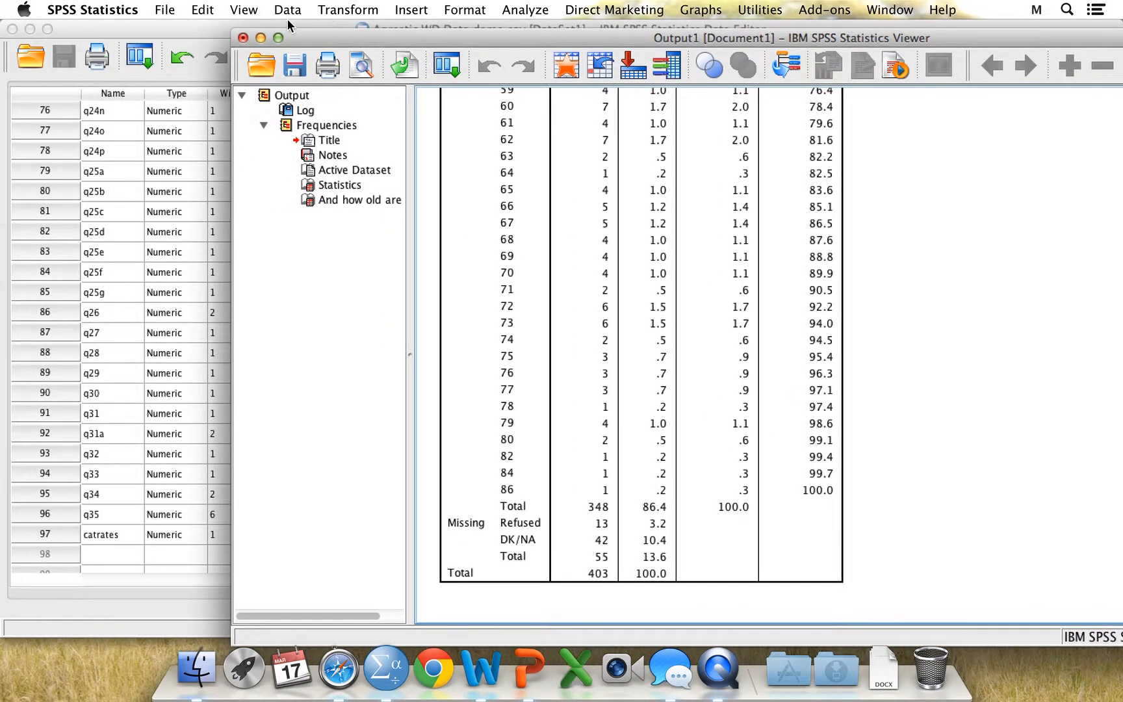
{"action": "left_click", "coordinate": [136, 23]}
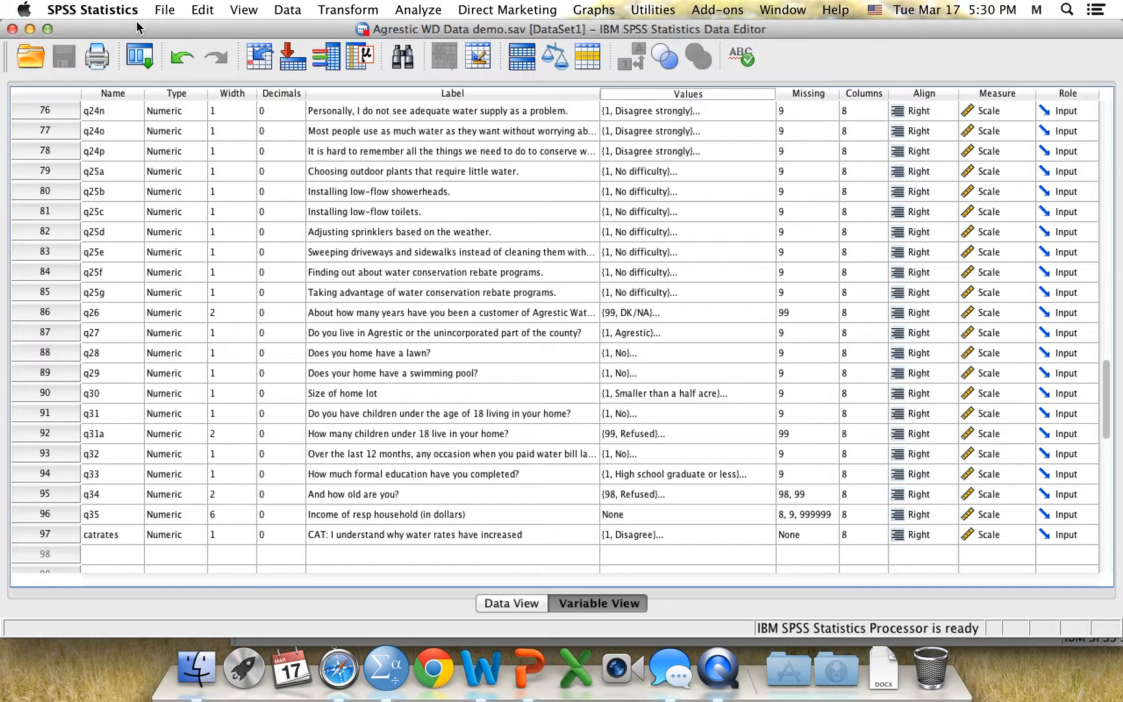
{"action": "left_click", "coordinate": [333, 10]}
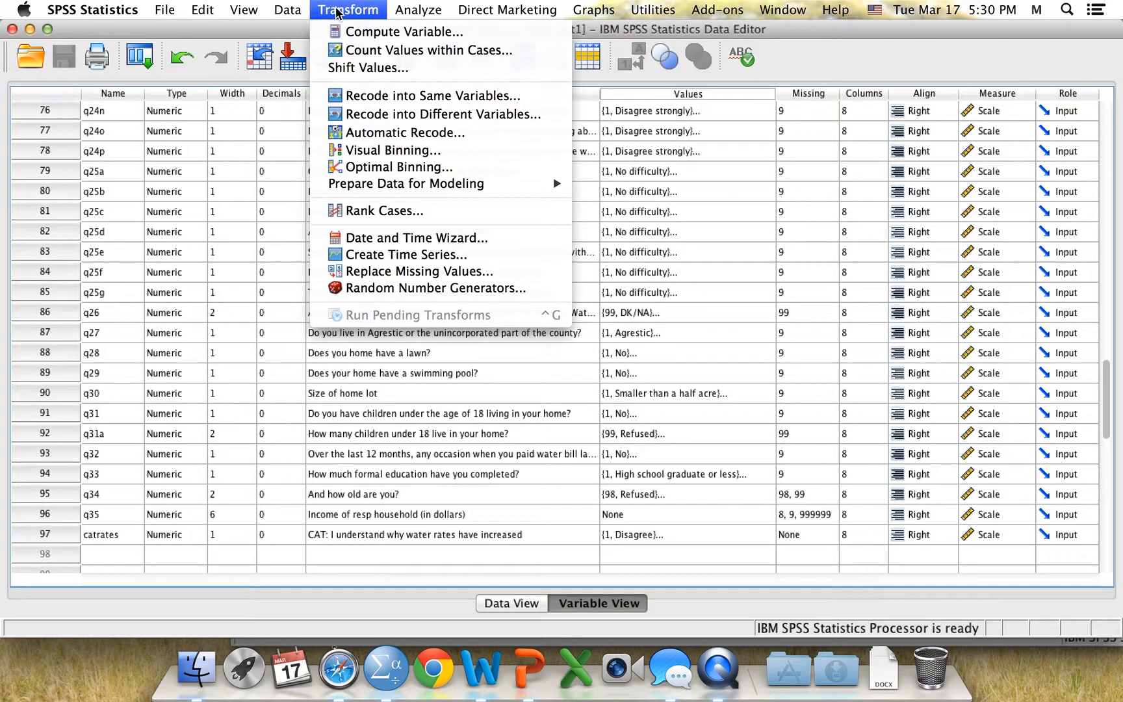
{"action": "left_click", "coordinate": [392, 115]}
{"action": "left_click_drag", "start_coordinate": [382, 236], "coordinate": [380, 437]}
{"action": "left_click", "coordinate": [284, 403]}
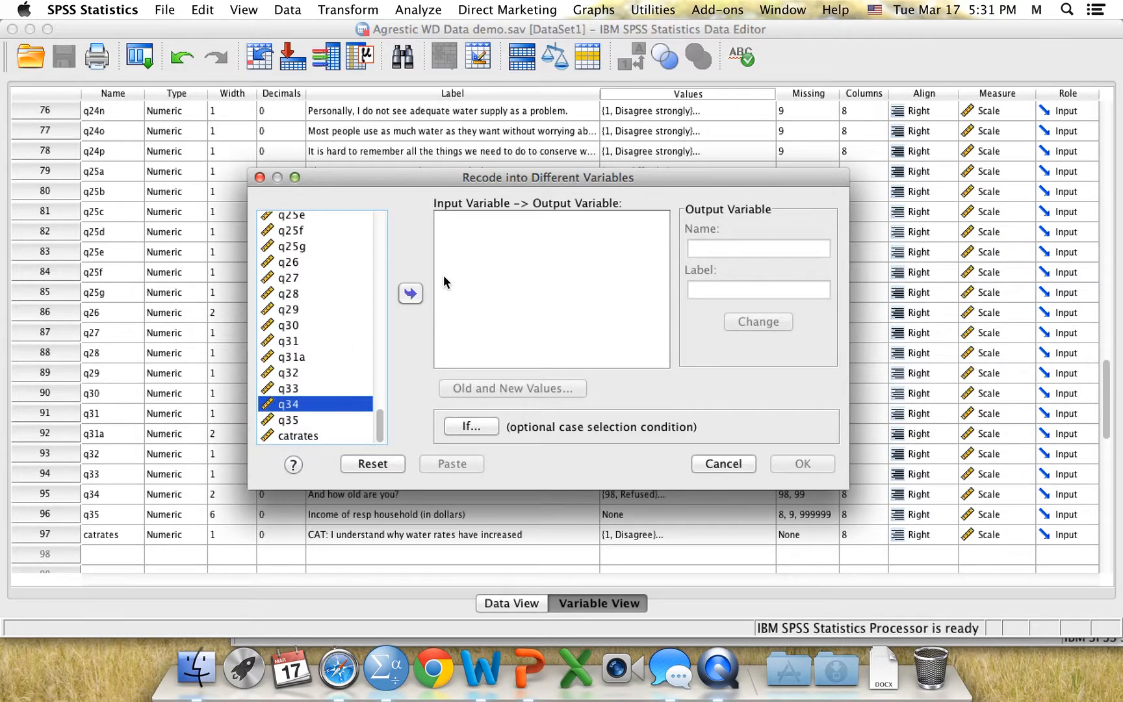
{"action": "left_click", "coordinate": [407, 296]}
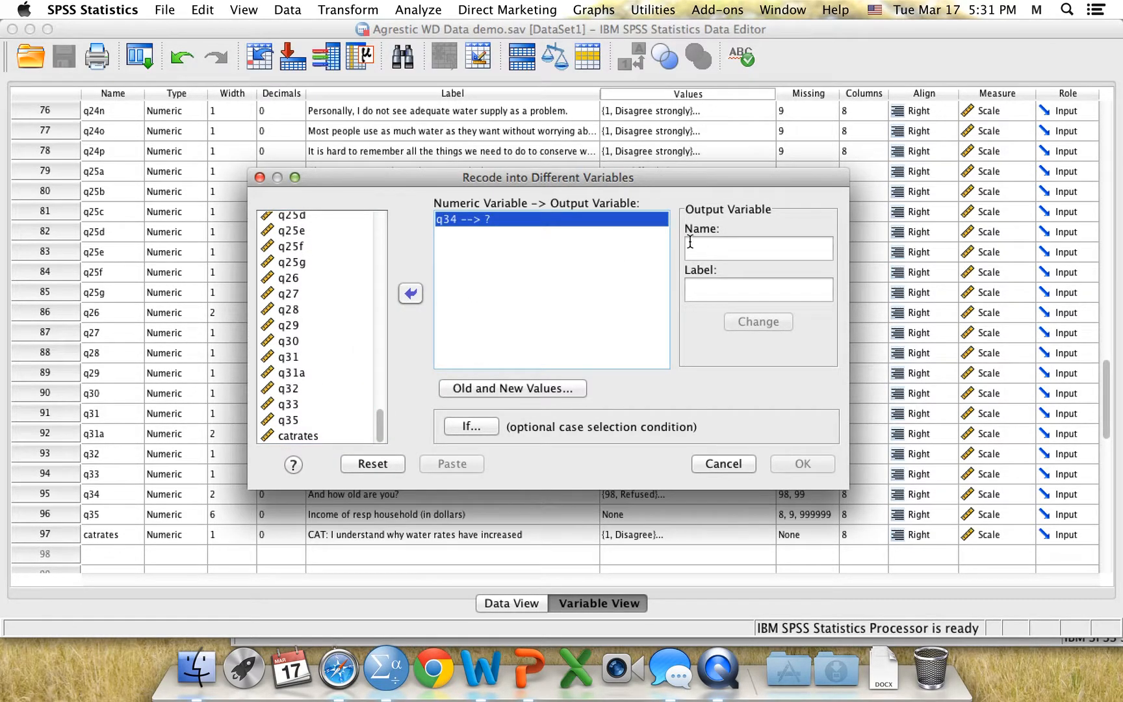
Name and label the output variable for q34 catage and apply it
{"action": "left_click", "coordinate": [722, 252]}
{"action": "type", "text": "cat"}
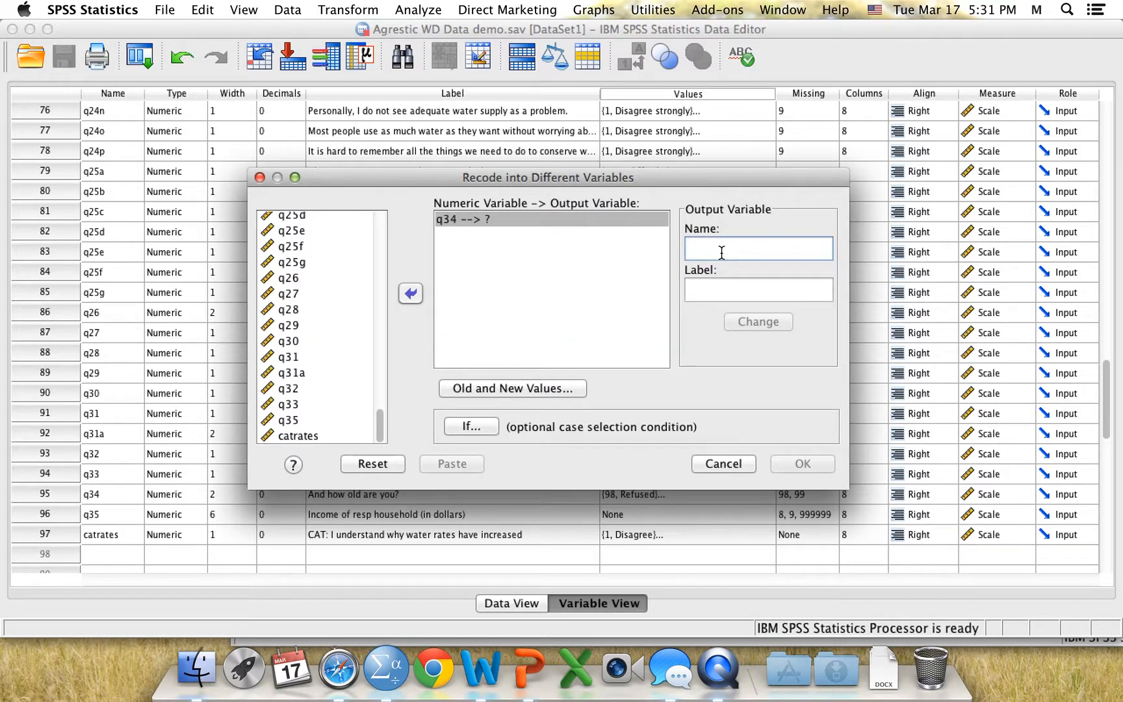
{"action": "type", "text": "age"}
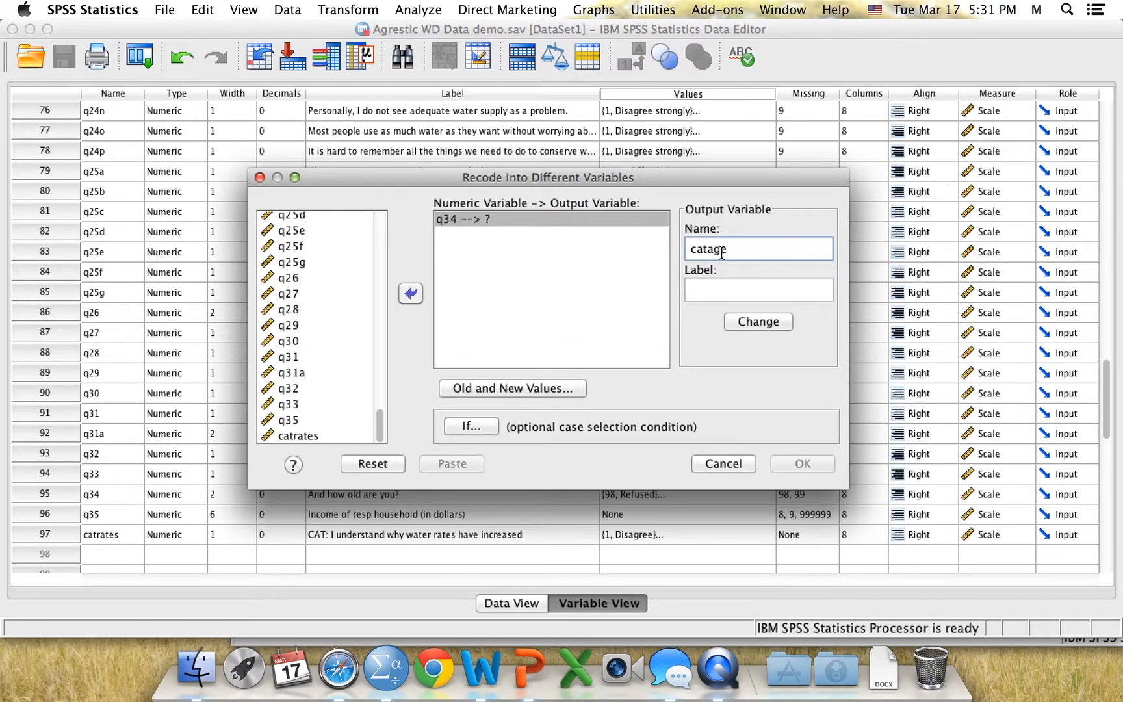
{"action": "left_click", "coordinate": [721, 288]}
{"action": "left_click", "coordinate": [741, 249]}
{"action": "left_click_drag", "start_coordinate": [691, 249], "coordinate": [755, 249]}
{"action": "key", "text": "super+c"}
{"action": "left_click", "coordinate": [739, 294]}
{"action": "key", "text": "super+v"}
{"action": "left_click", "coordinate": [747, 321]}
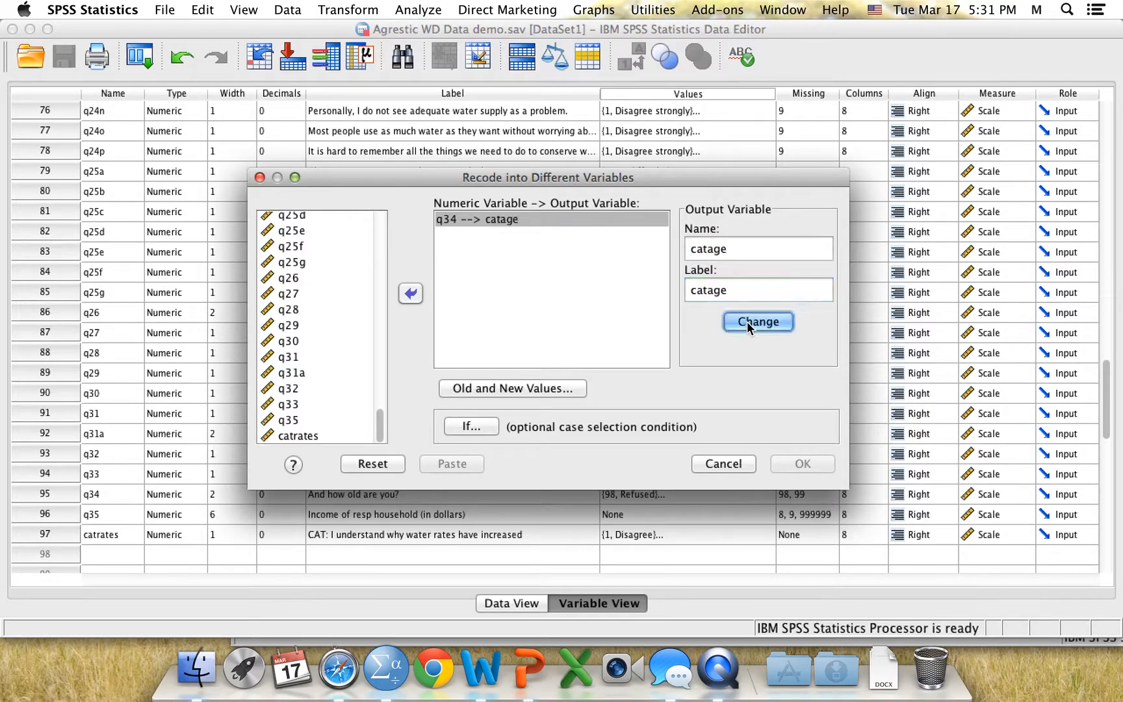
Add a recode rule that maps old values 18 through 39 to the new value 1
{"action": "left_click", "coordinate": [533, 388]}
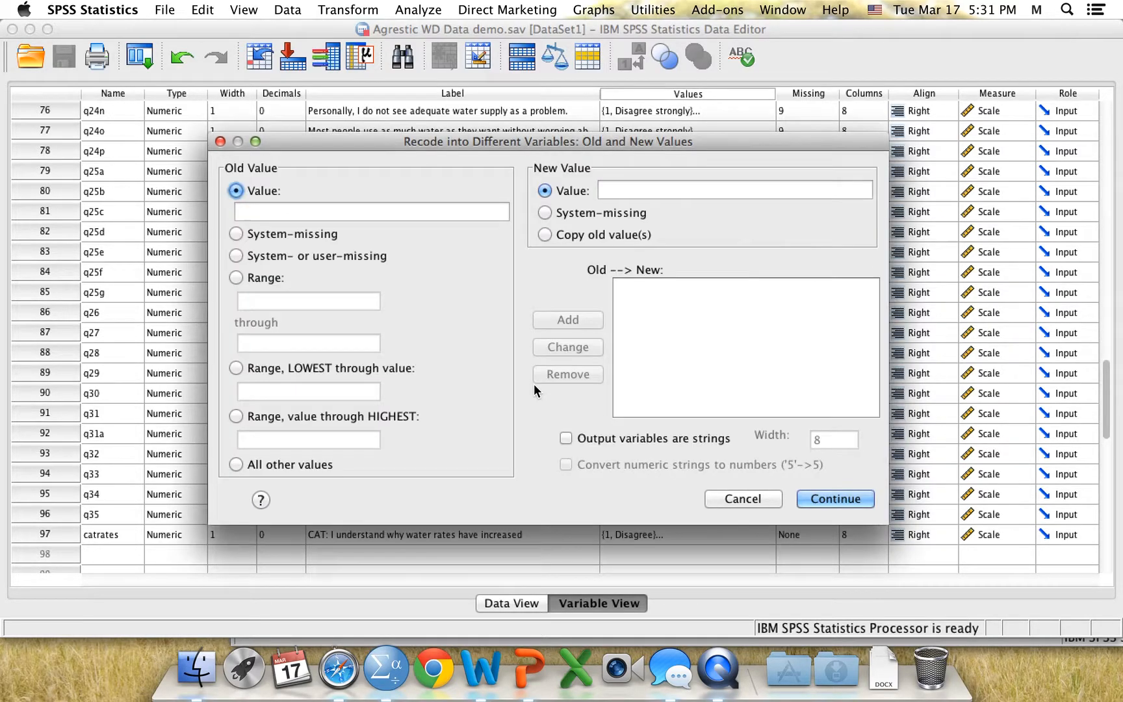
{"action": "left_click", "coordinate": [257, 278]}
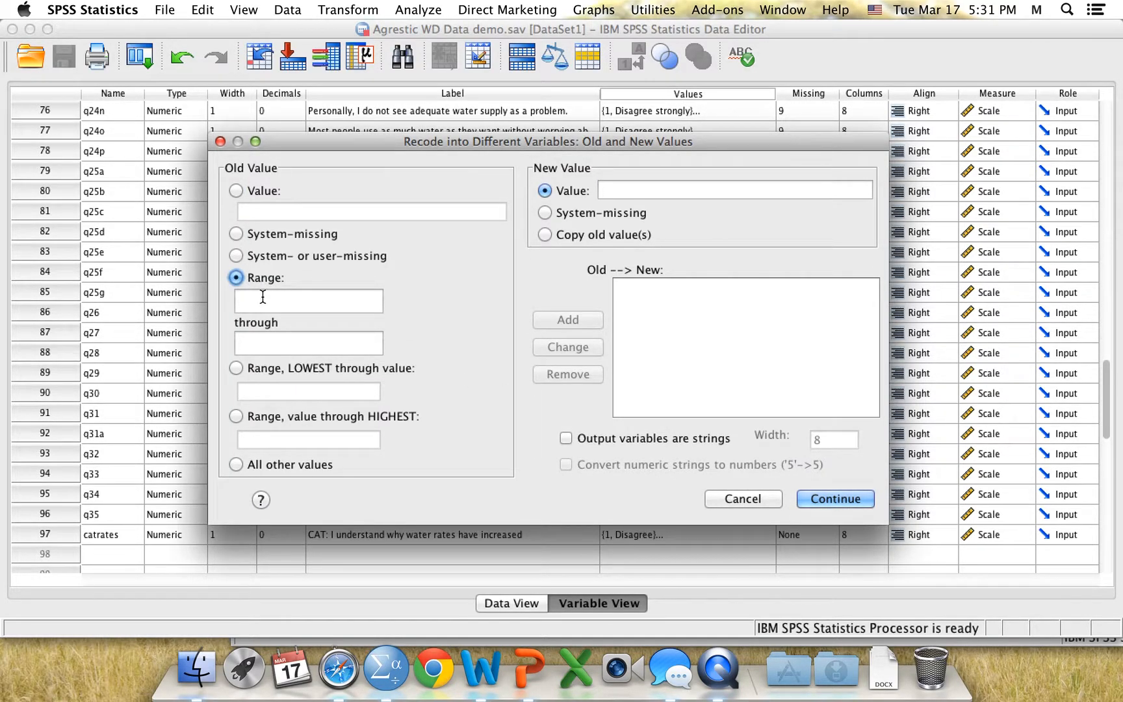
{"action": "left_click", "coordinate": [263, 297]}
{"action": "type", "text": "18"}
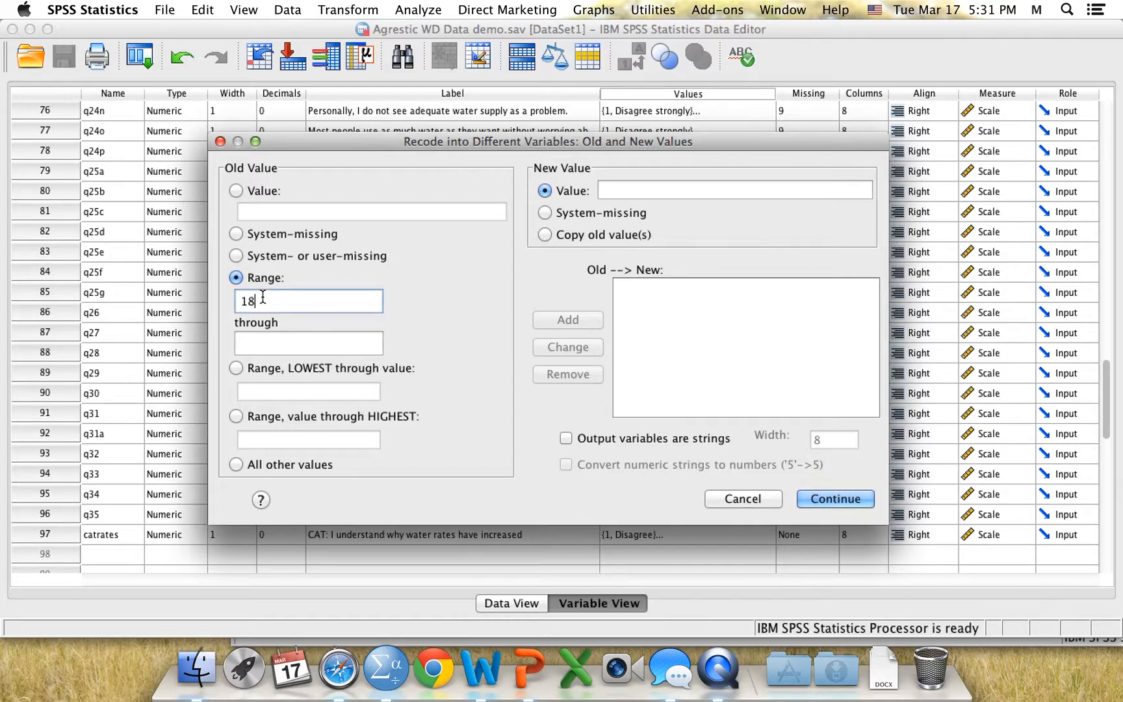
{"action": "left_click", "coordinate": [264, 339]}
{"action": "type", "text": "39"}
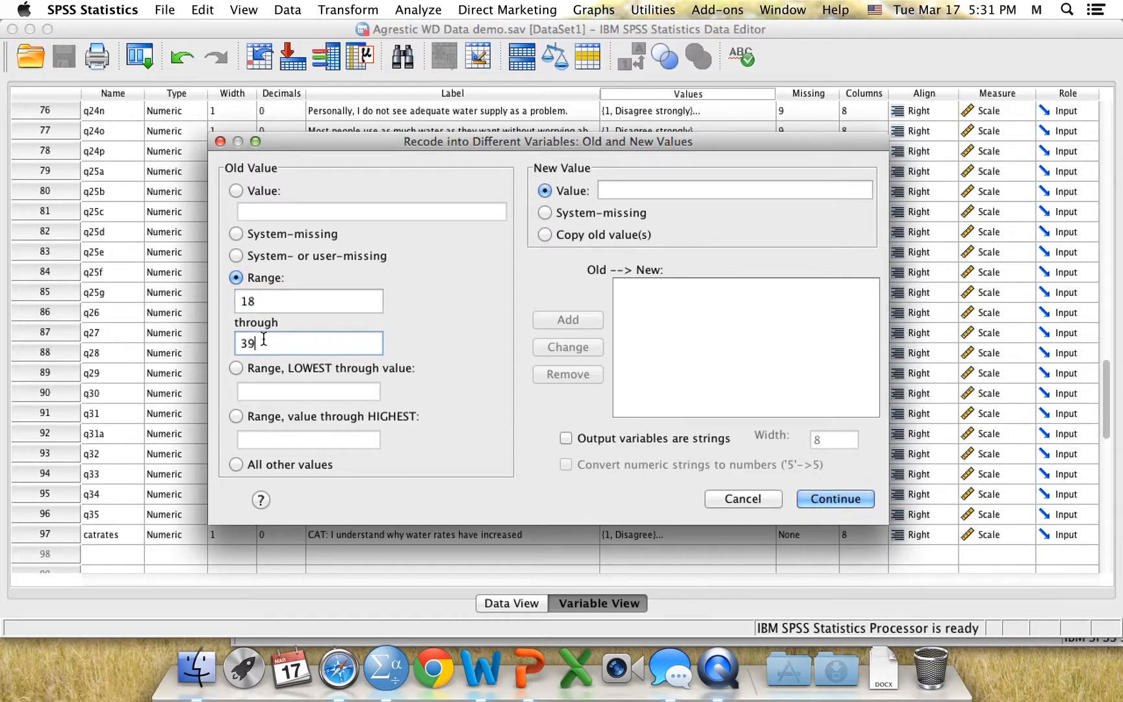
{"action": "left_click", "coordinate": [637, 189]}
{"action": "type", "text": "1"}
{"action": "left_click", "coordinate": [577, 321]}
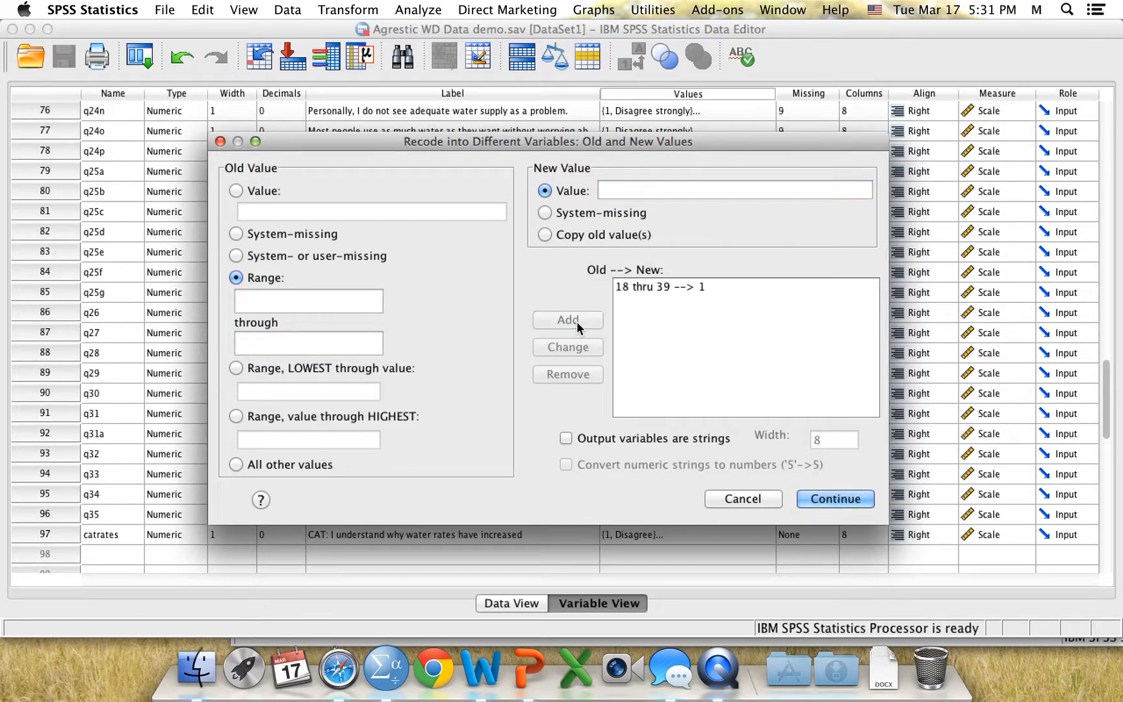
Add a recode rule that maps old values 40 through 86 to the new value 2
{"action": "left_click", "coordinate": [266, 302]}
{"action": "type", "text": "40"}
{"action": "left_click", "coordinate": [273, 345]}
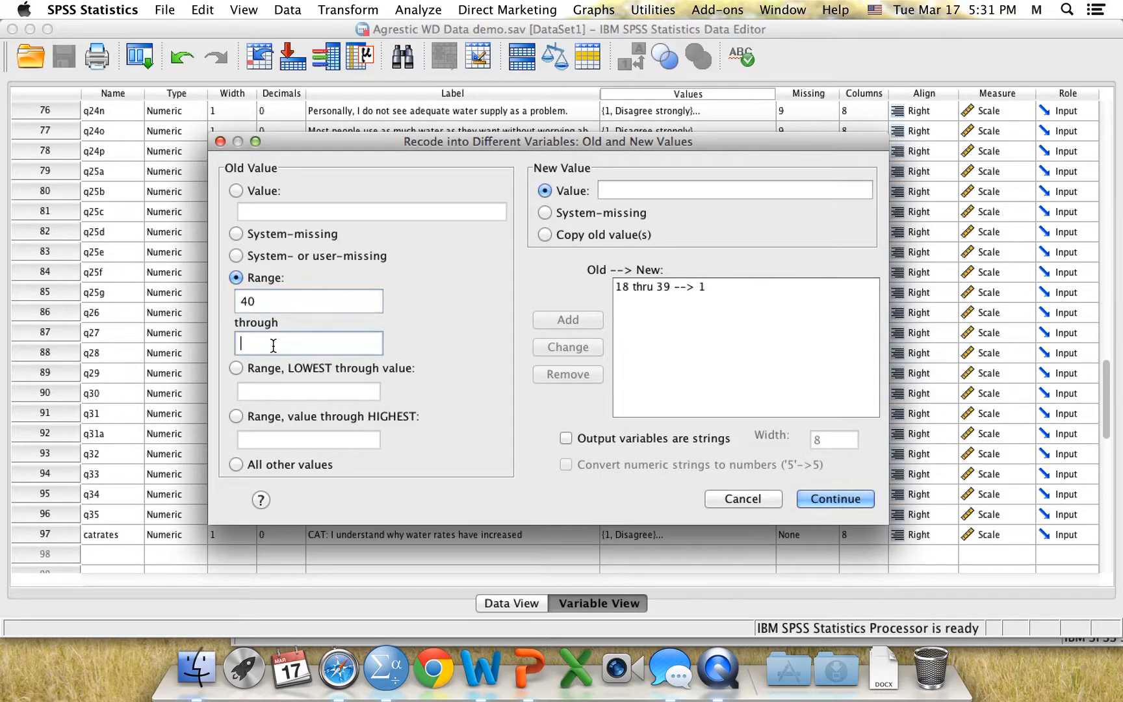
{"action": "type", "text": "86"}
{"action": "left_click", "coordinate": [628, 187]}
{"action": "type", "text": "2"}
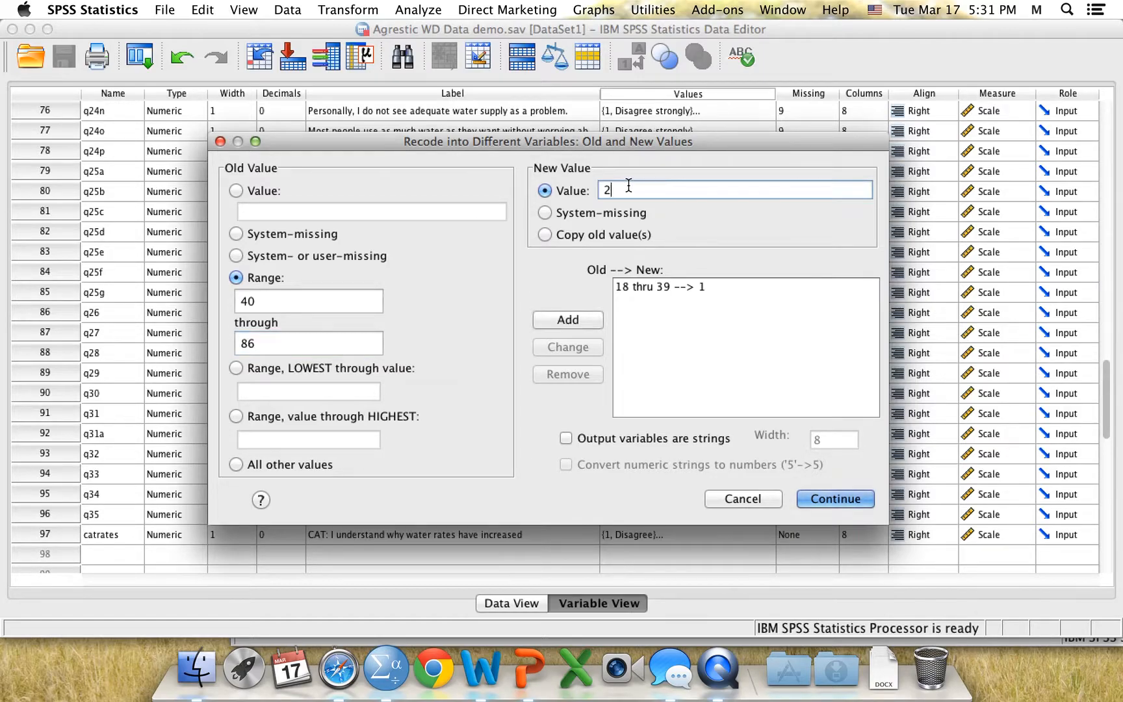
{"action": "left_click", "coordinate": [575, 319]}
Add a rule that keeps system-missing values as system-missing, and run the recode of q34 into catage
{"action": "left_click", "coordinate": [311, 232]}
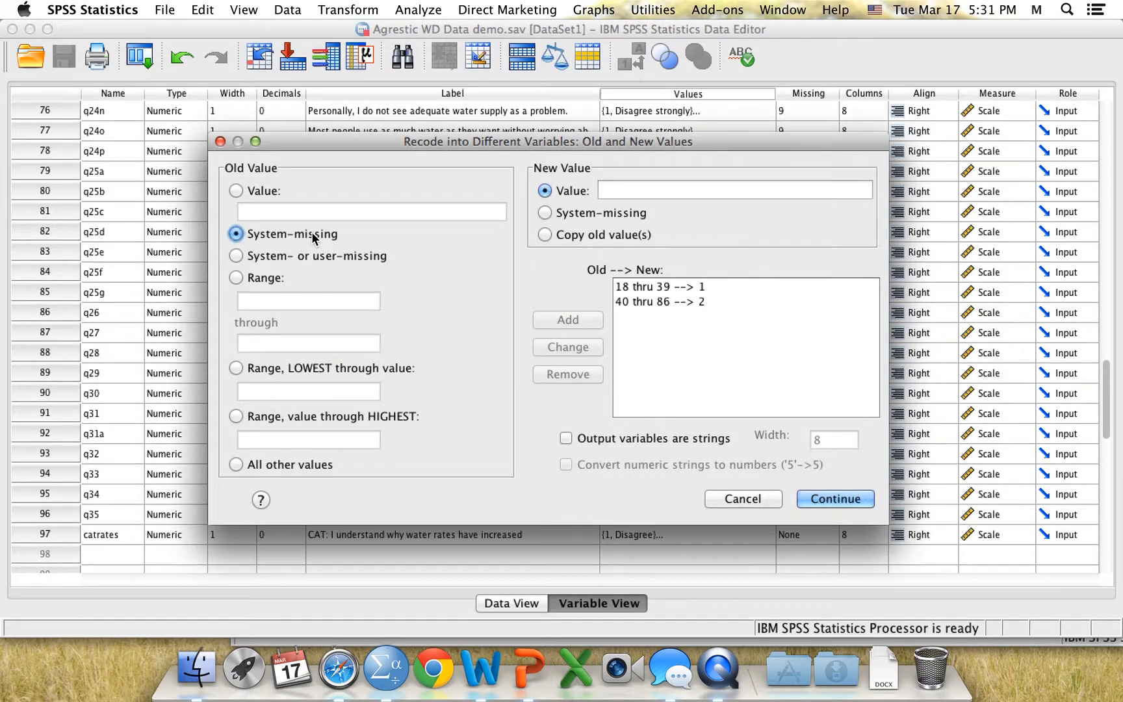
{"action": "left_click", "coordinate": [590, 212]}
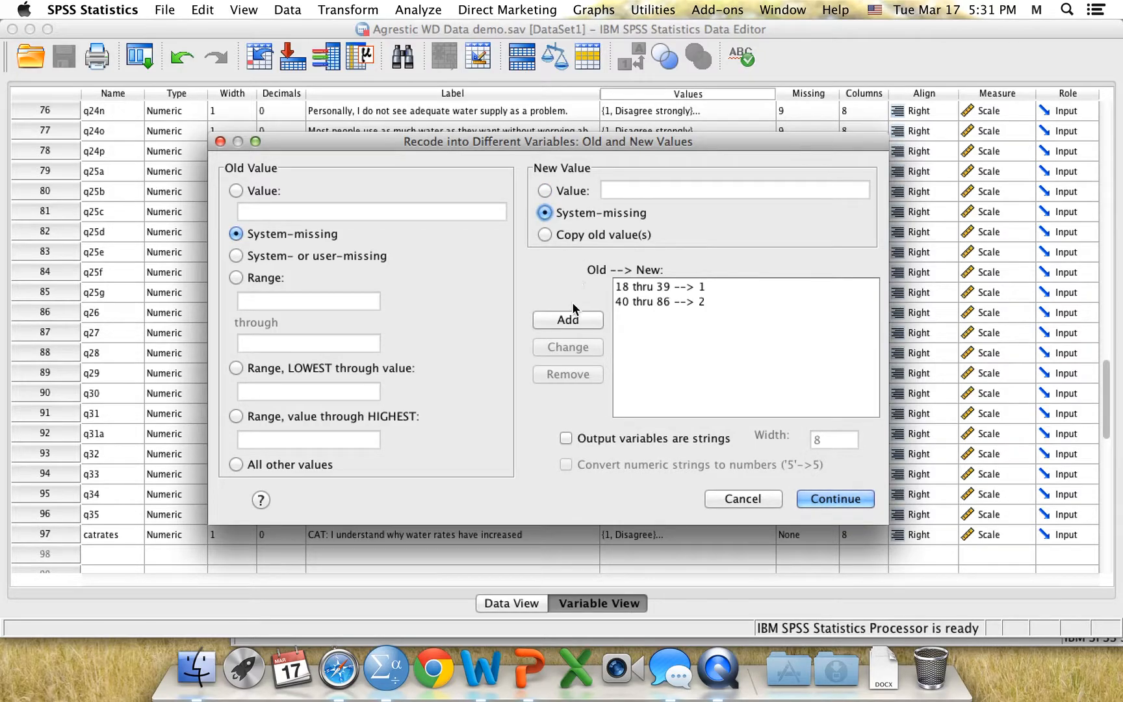
{"action": "left_click", "coordinate": [572, 323]}
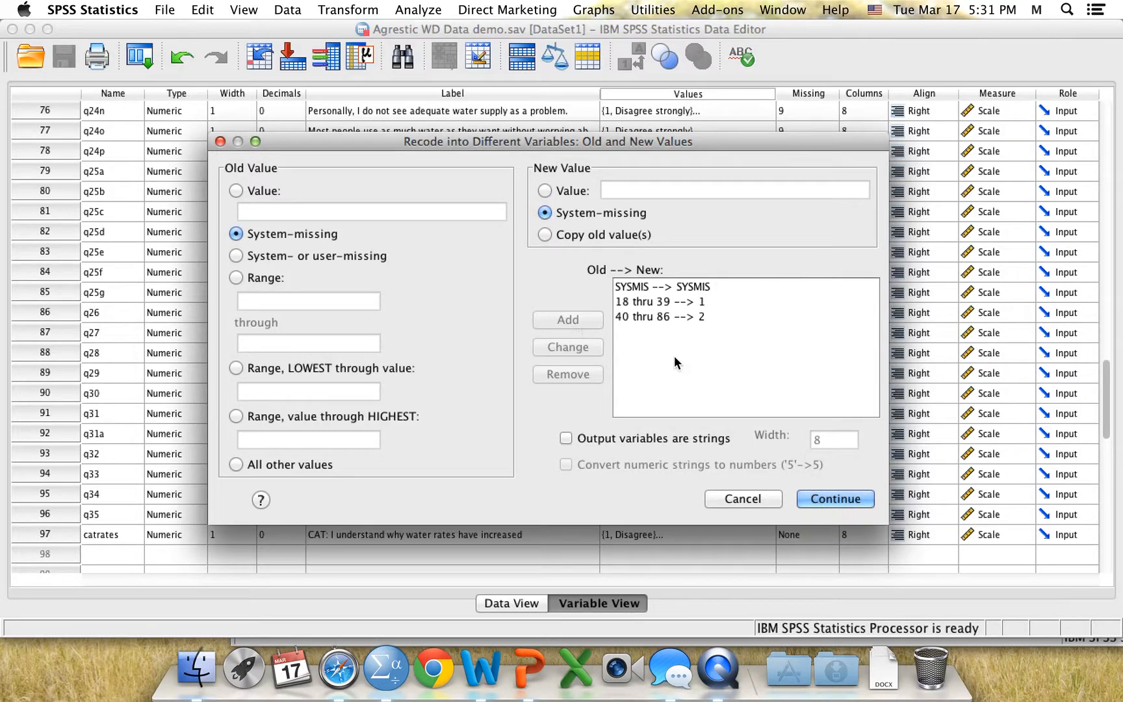
{"action": "left_click", "coordinate": [825, 497]}
{"action": "left_click", "coordinate": [795, 464]}
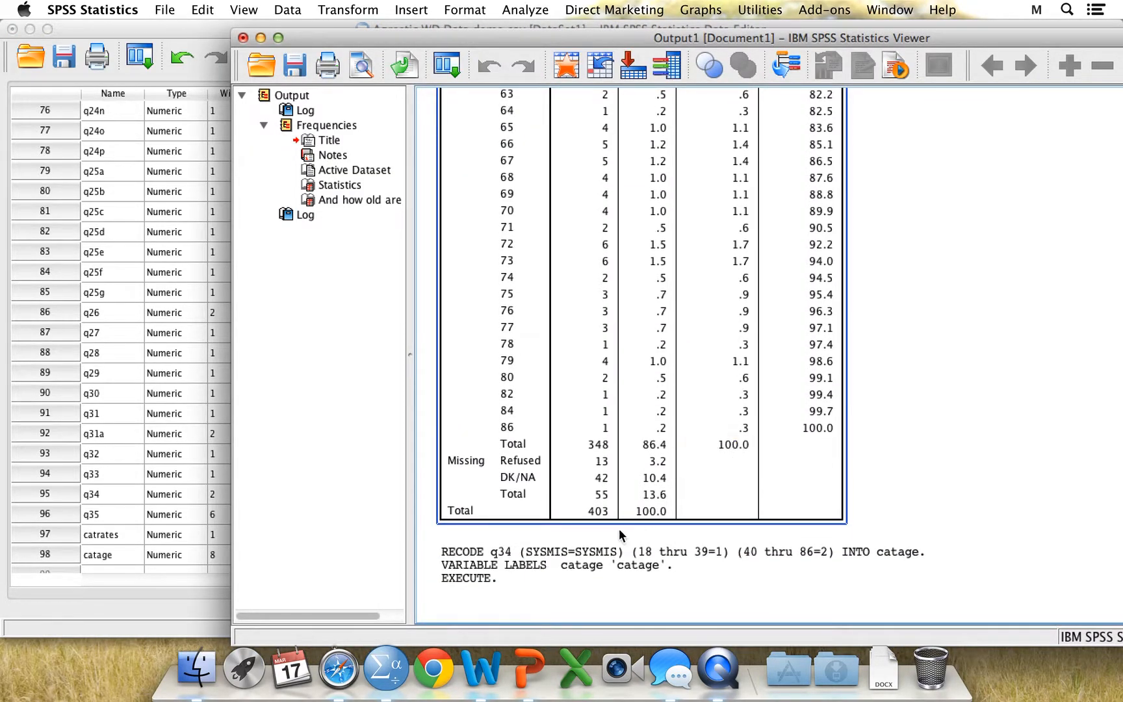
Check the logged recode syntax in the output and bring the Data Editor's variable list back to the front
{"action": "left_click", "coordinate": [590, 560]}
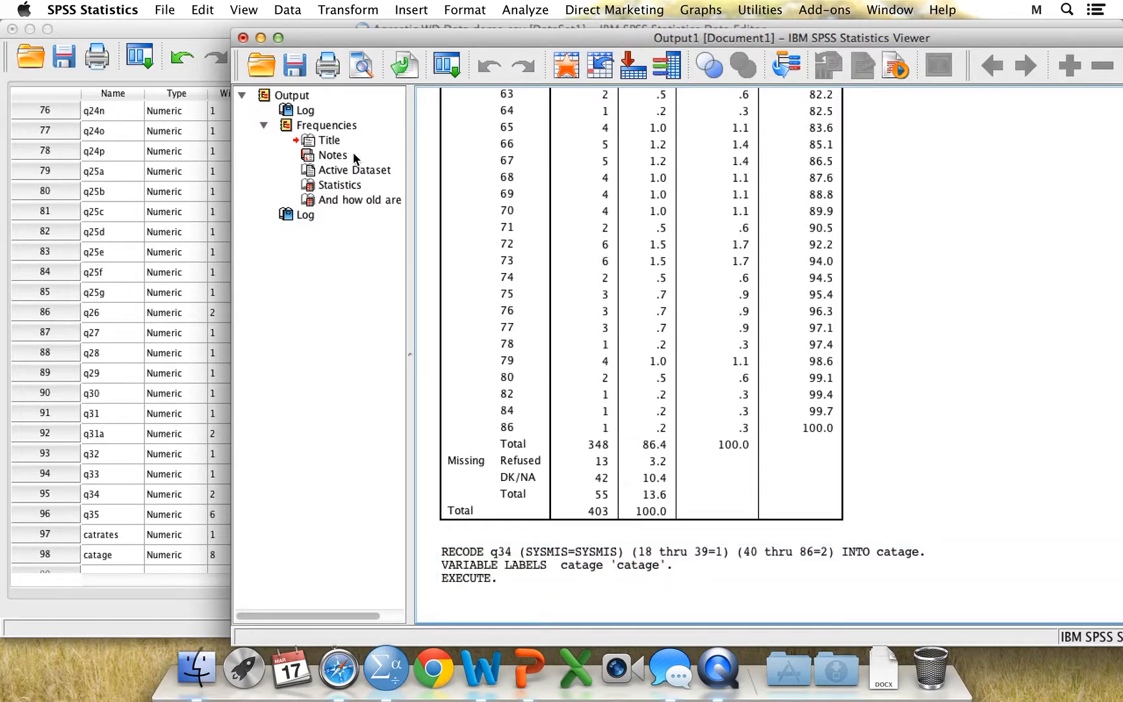
{"action": "left_click", "coordinate": [184, 28]}
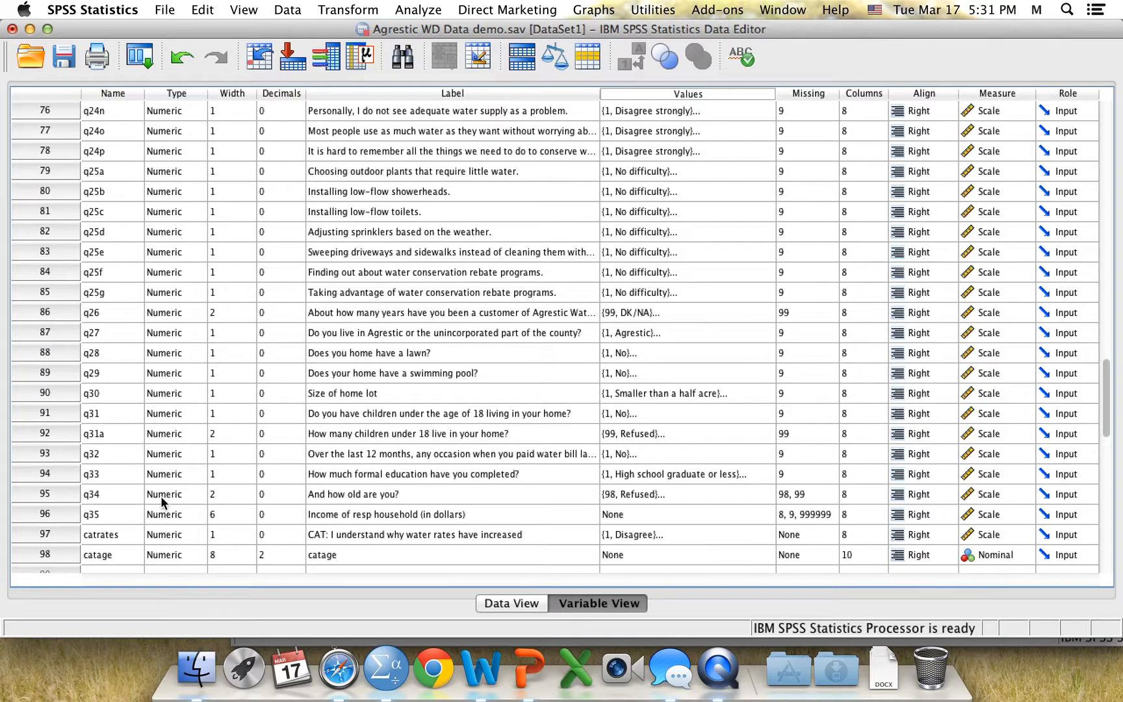
Open the value labels of catage and add the label "young (18-39)" for value 1
{"action": "scroll", "coordinate": [323, 444], "scroll_direction": "down", "scroll_amount": 3}
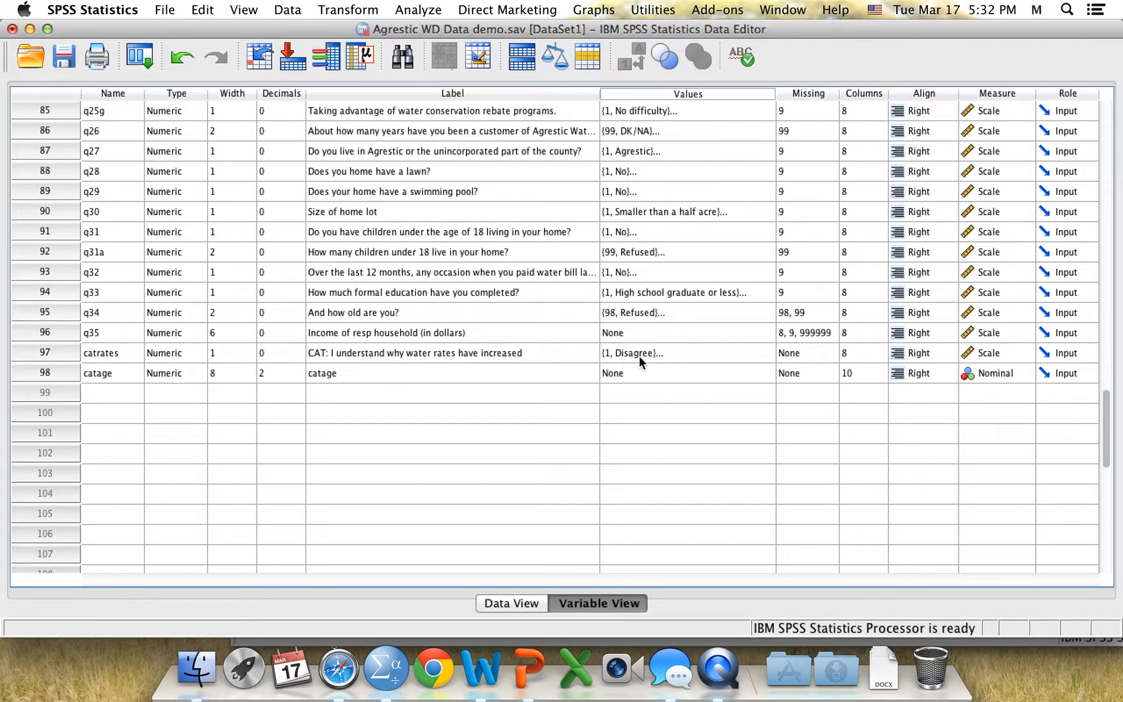
{"action": "left_click", "coordinate": [661, 371]}
{"action": "left_click", "coordinate": [764, 376]}
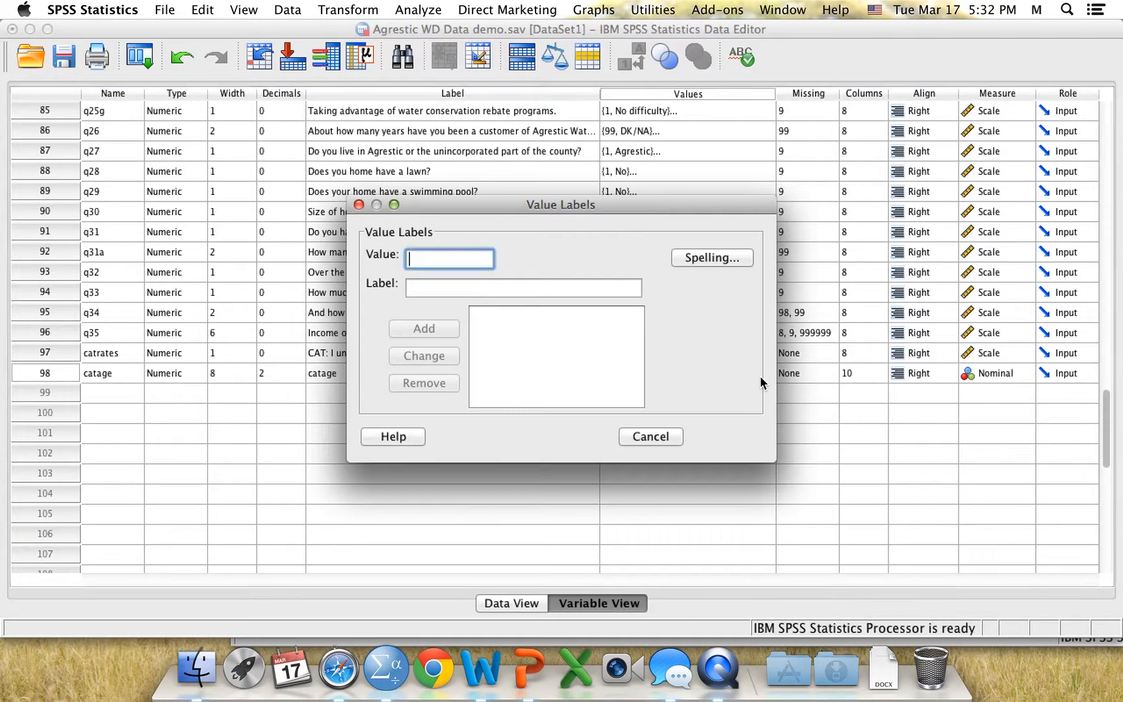
{"action": "type", "text": "1"}
{"action": "left_click", "coordinate": [451, 287]}
{"action": "type", "text": "young ("}
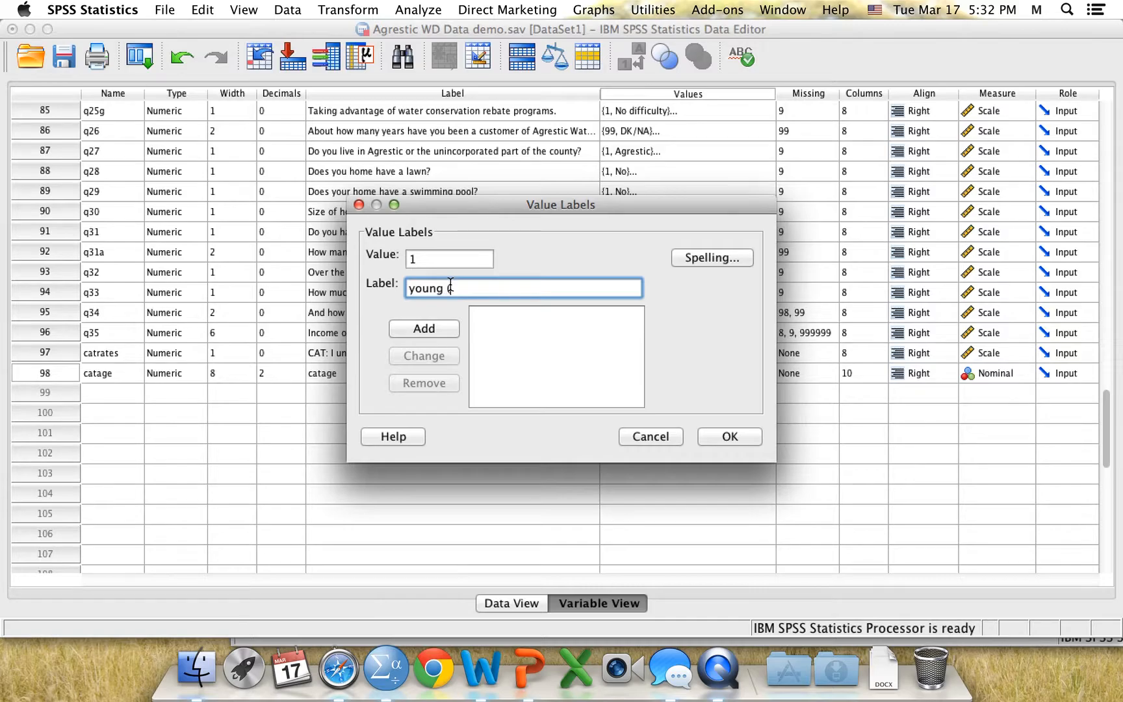
{"action": "type", "text": "18-39)"}
{"action": "left_click", "coordinate": [445, 322]}
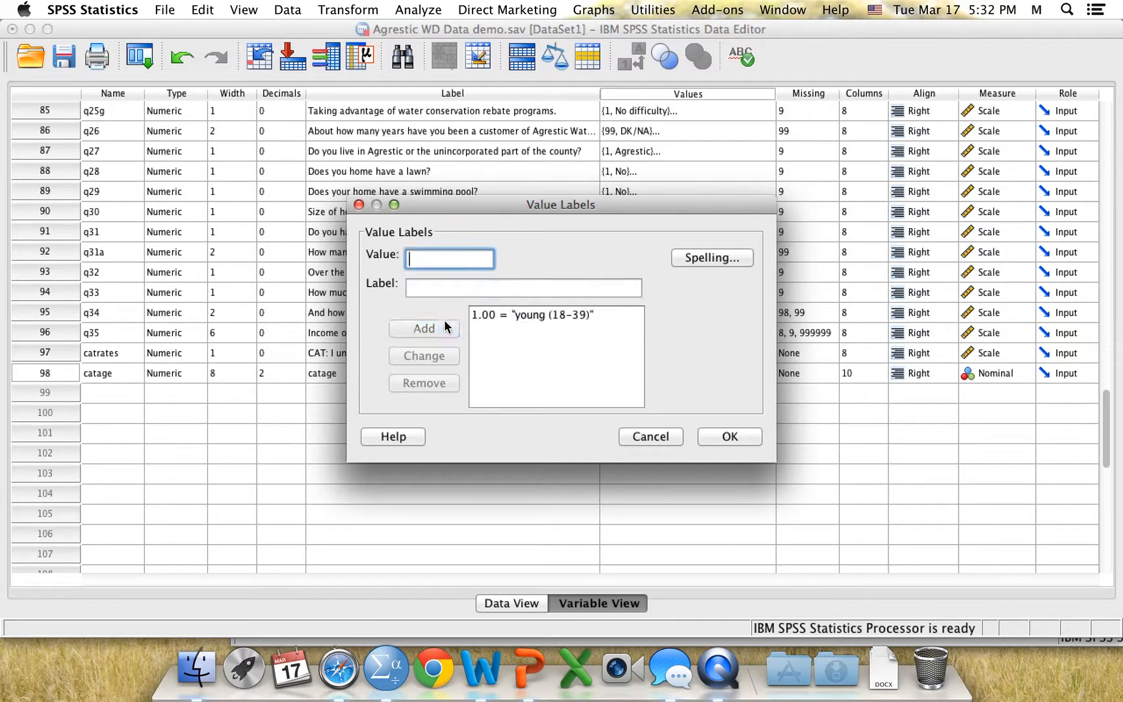
Add the value label "old (40-86)" for value 2 of catage and apply the labels
{"action": "type", "text": "2"}
{"action": "left_click", "coordinate": [431, 283]}
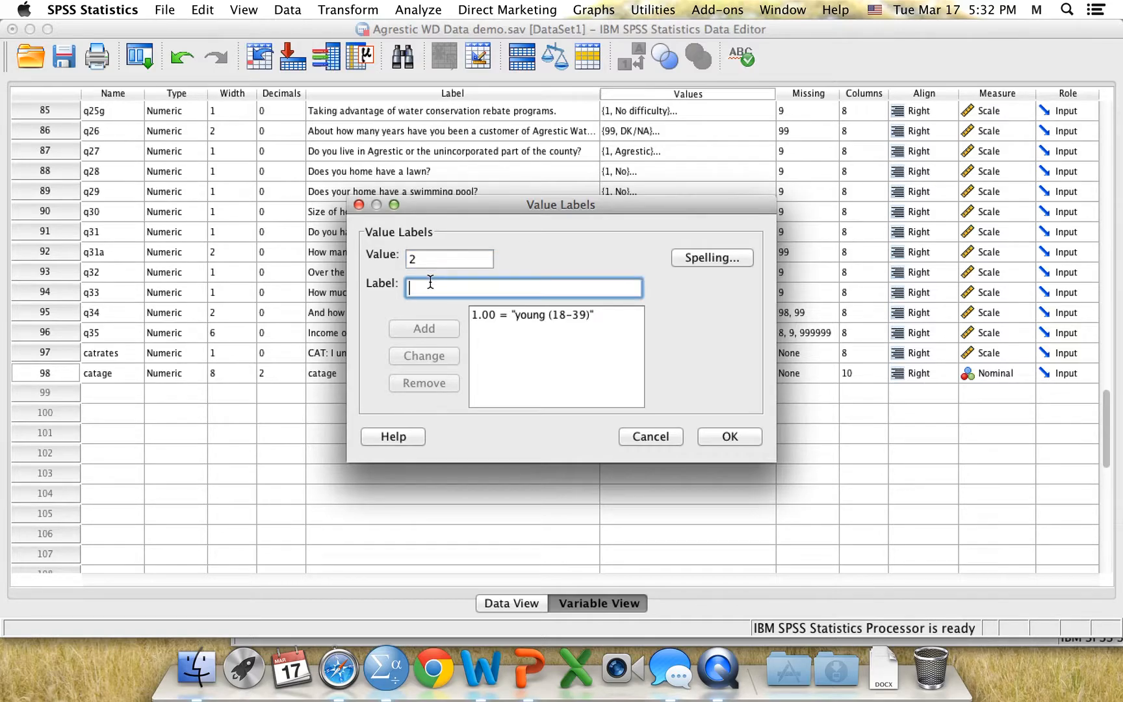
{"action": "type", "text": "old ("}
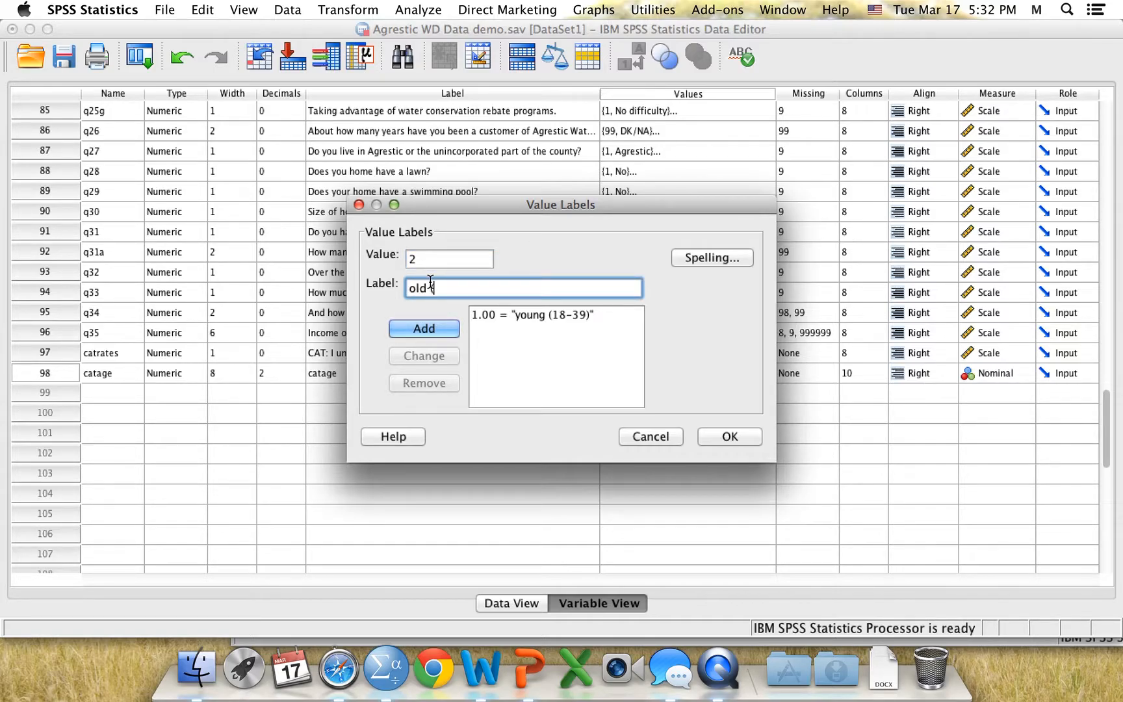
{"action": "type", "text": "40-86)"}
{"action": "left_click", "coordinate": [431, 329]}
{"action": "left_click", "coordinate": [727, 437]}
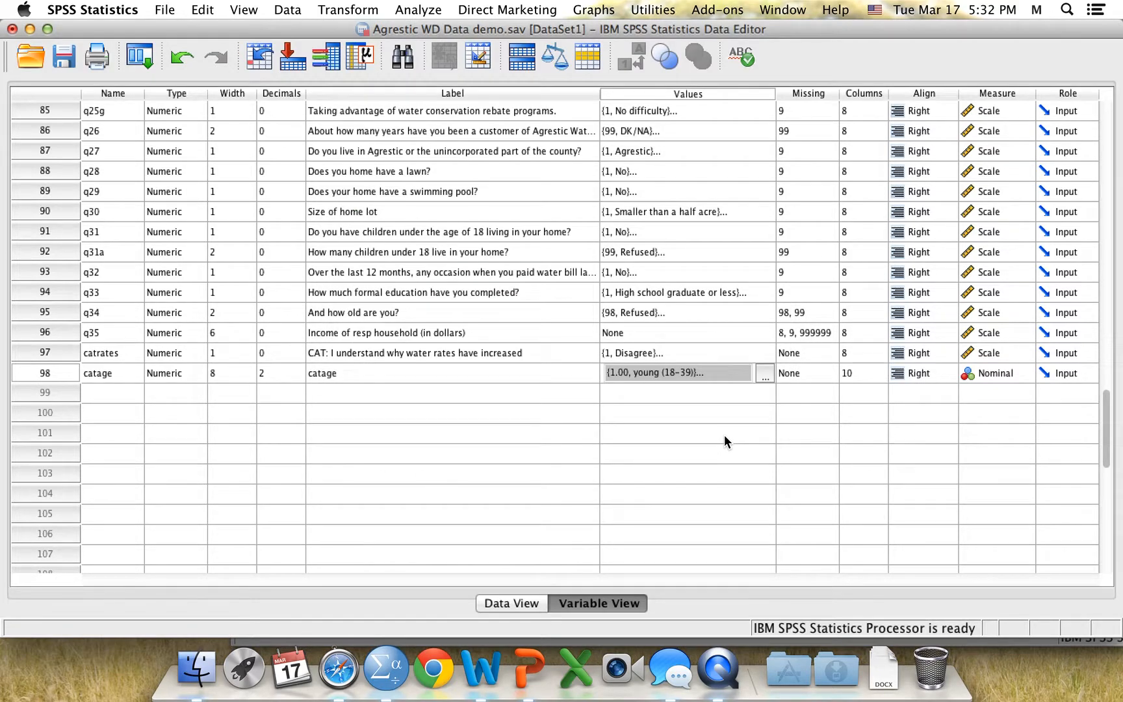
Run Frequencies on q34 and catage with the existing statistics selection, and show the catage frequency table in the output
{"action": "left_click", "coordinate": [424, 14]}
{"action": "mouse_move", "coordinate": [437, 50]}
{"action": "left_click", "coordinate": [660, 51]}
{"action": "left_click_drag", "start_coordinate": [603, 88], "coordinate": [603, 209]}
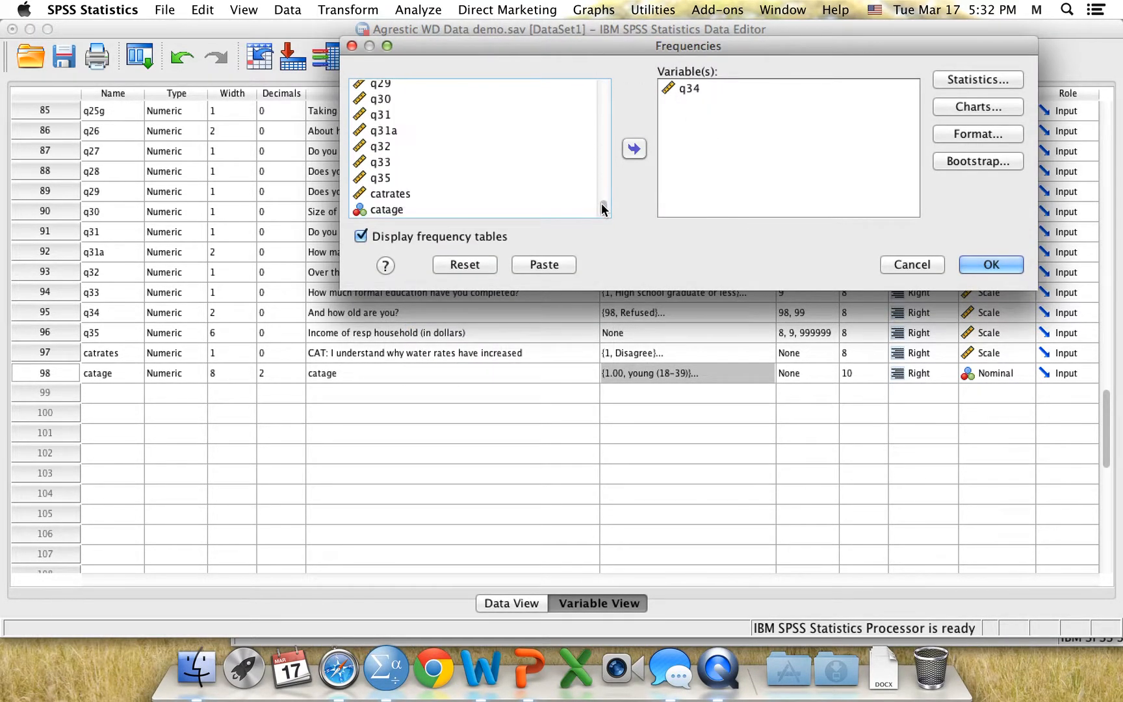
{"action": "left_click", "coordinate": [386, 210]}
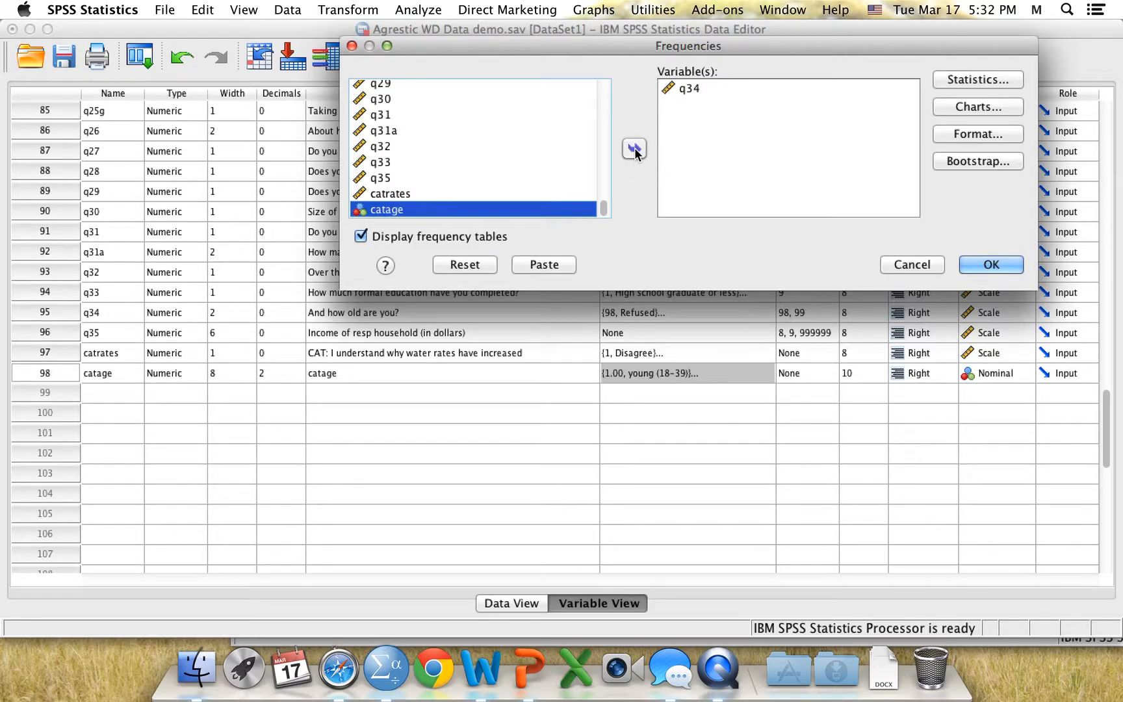
{"action": "left_click", "coordinate": [635, 149]}
{"action": "left_click", "coordinate": [992, 80]}
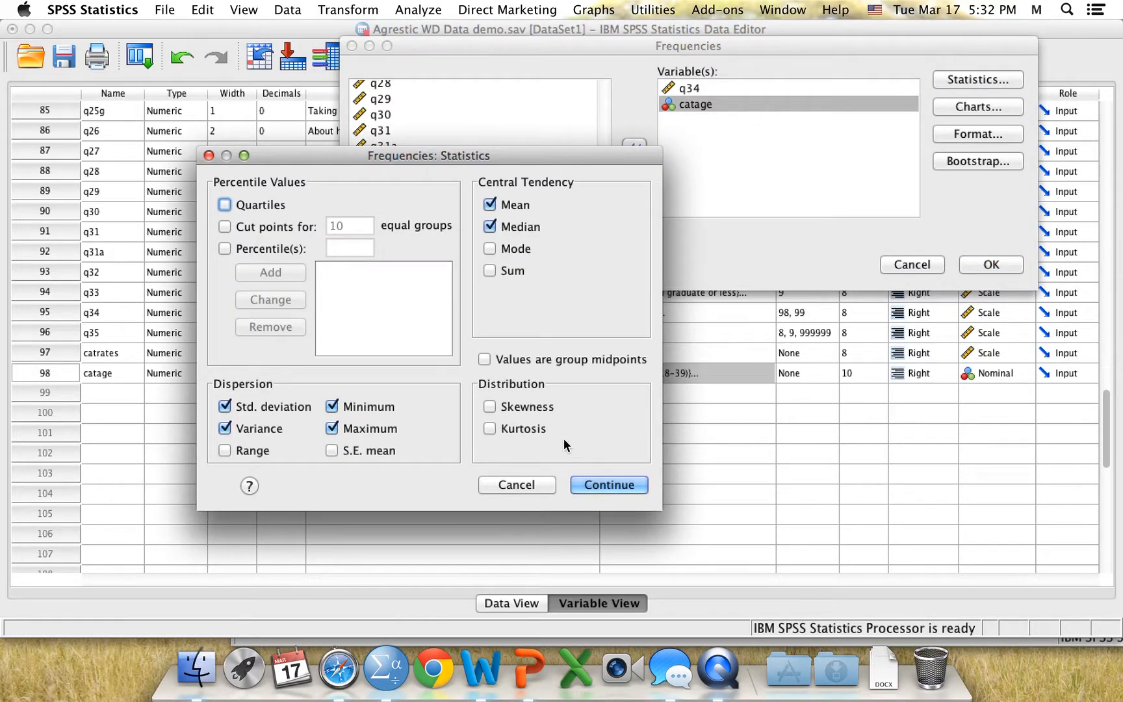
{"action": "left_click", "coordinate": [594, 487]}
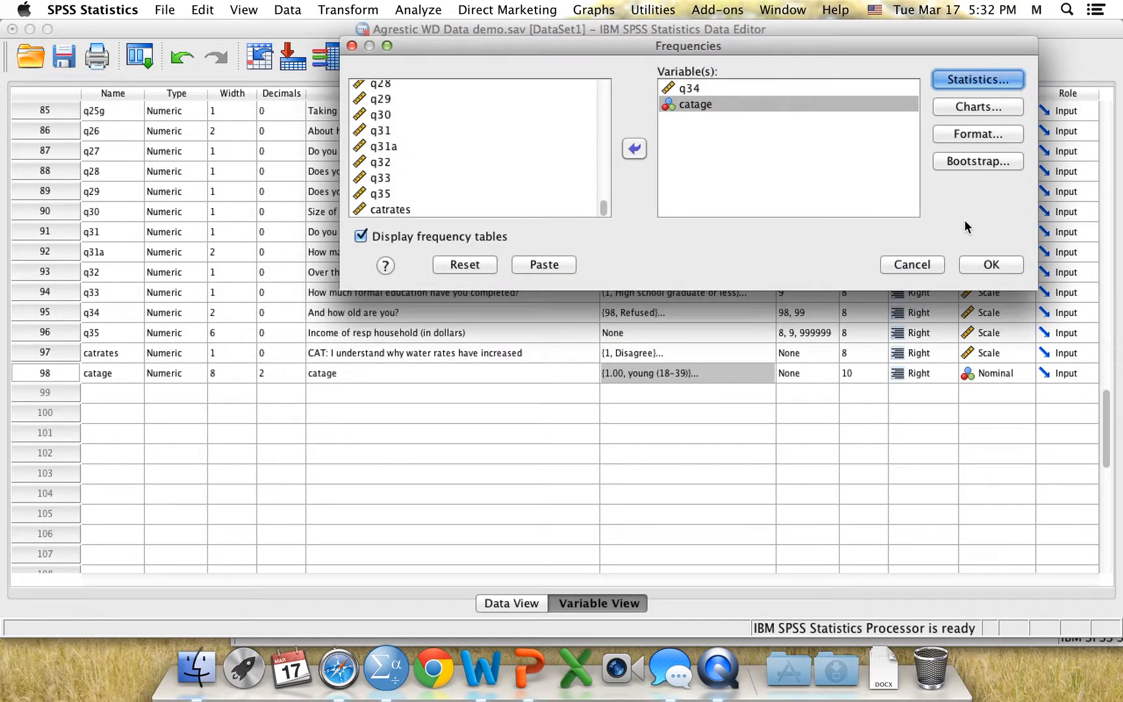
{"action": "left_click", "coordinate": [983, 263]}
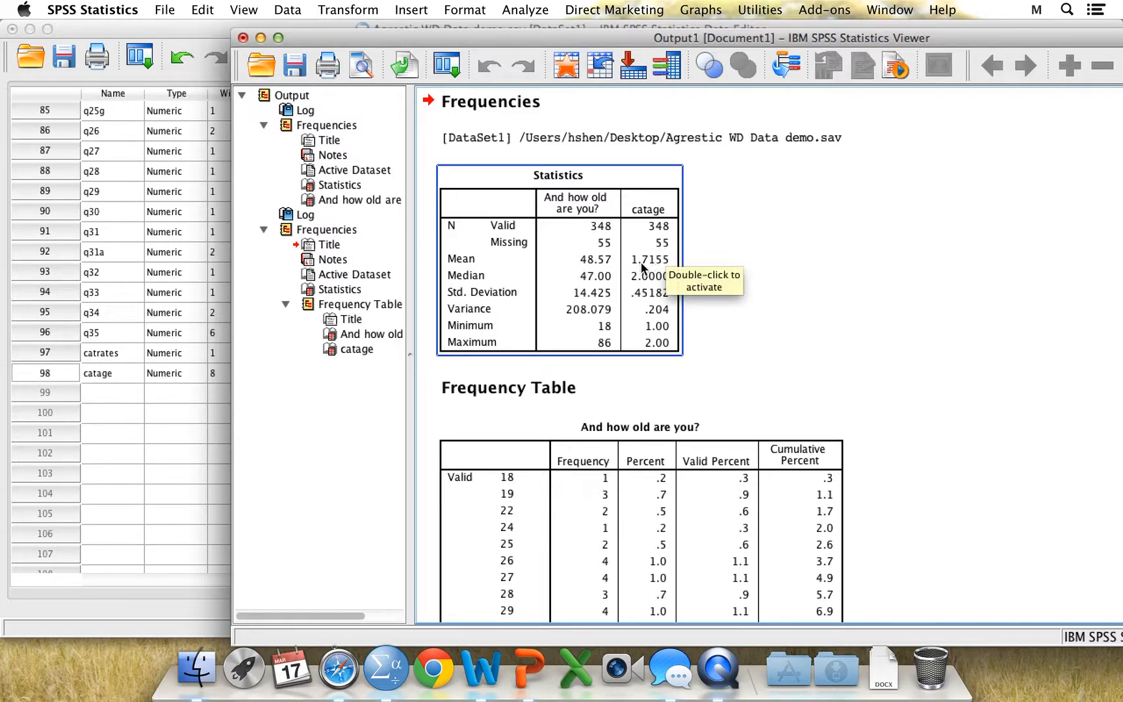
{"action": "left_click", "coordinate": [351, 349]}
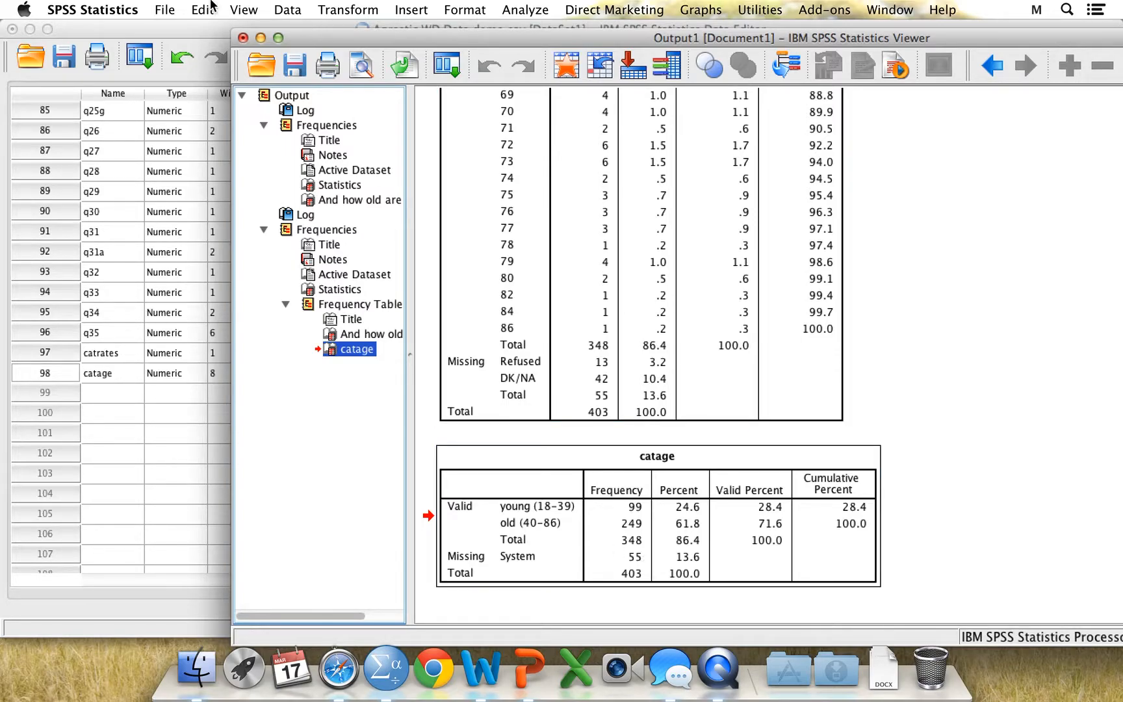
Return to the Data Editor and check the value labels defined for catrates
{"action": "left_click", "coordinate": [189, 30]}
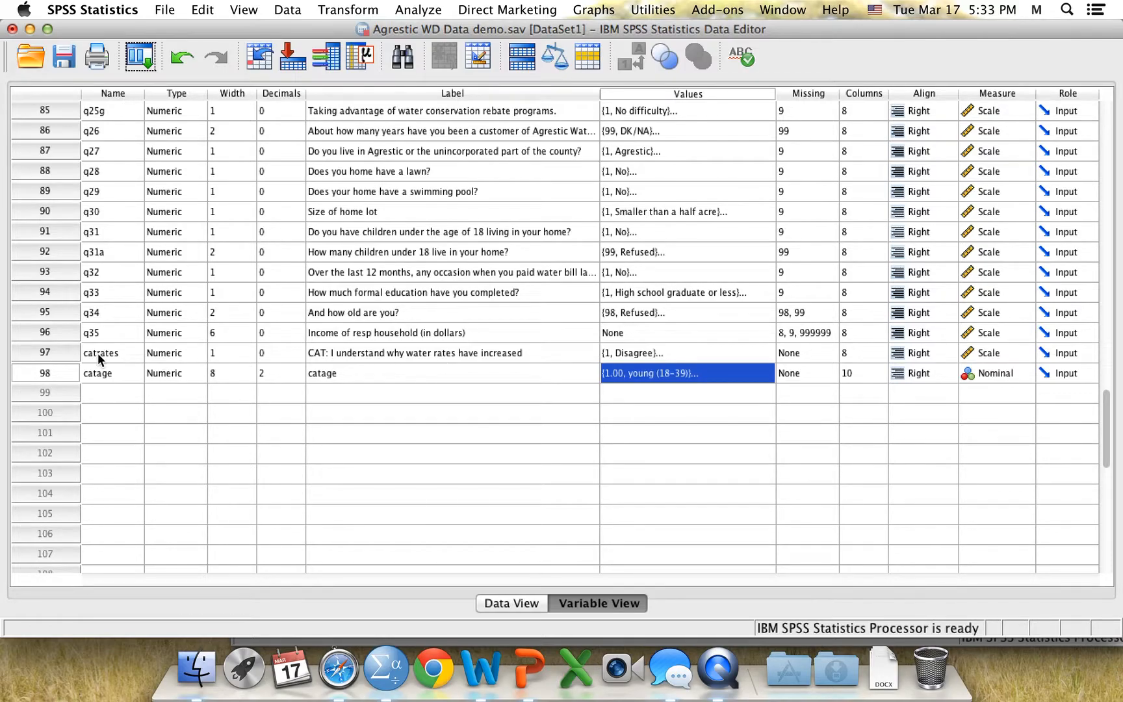
{"action": "left_click", "coordinate": [715, 352]}
{"action": "left_click", "coordinate": [763, 353]}
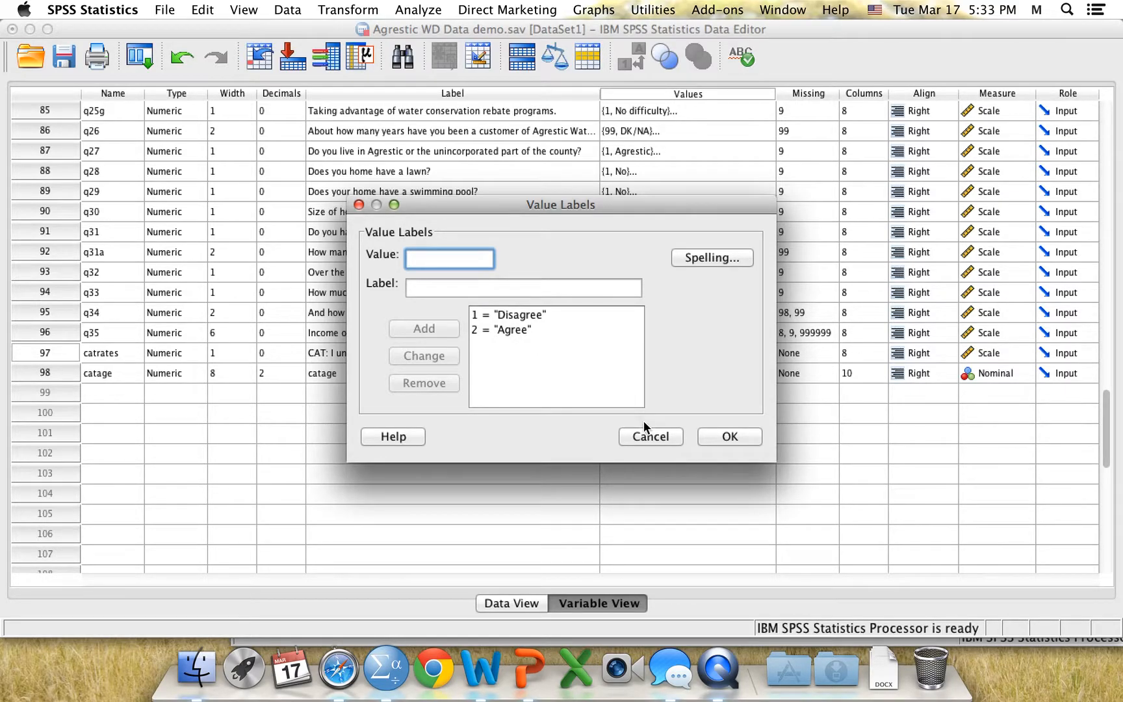
{"action": "left_click", "coordinate": [721, 436]}
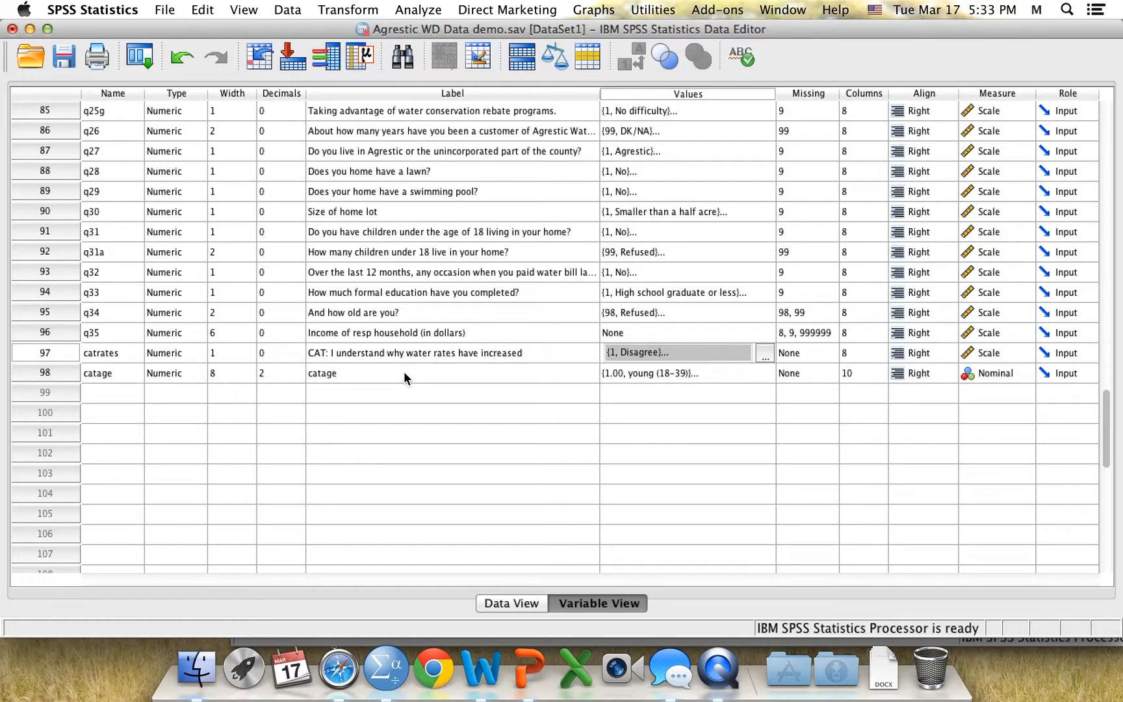
Set up a Crosstabs analysis with catage as the column variable and catrates as the row variable
{"action": "left_click", "coordinate": [419, 12]}
{"action": "mouse_move", "coordinate": [511, 48]}
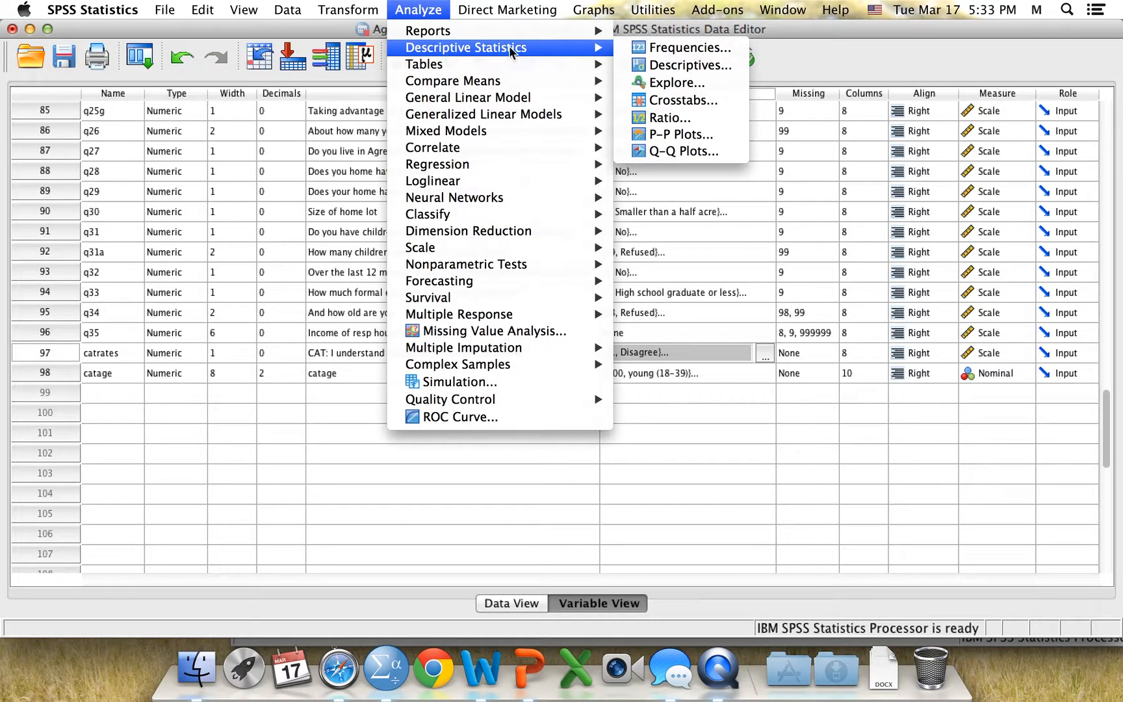
{"action": "left_click", "coordinate": [656, 99]}
{"action": "left_click_drag", "start_coordinate": [457, 203], "coordinate": [459, 408]}
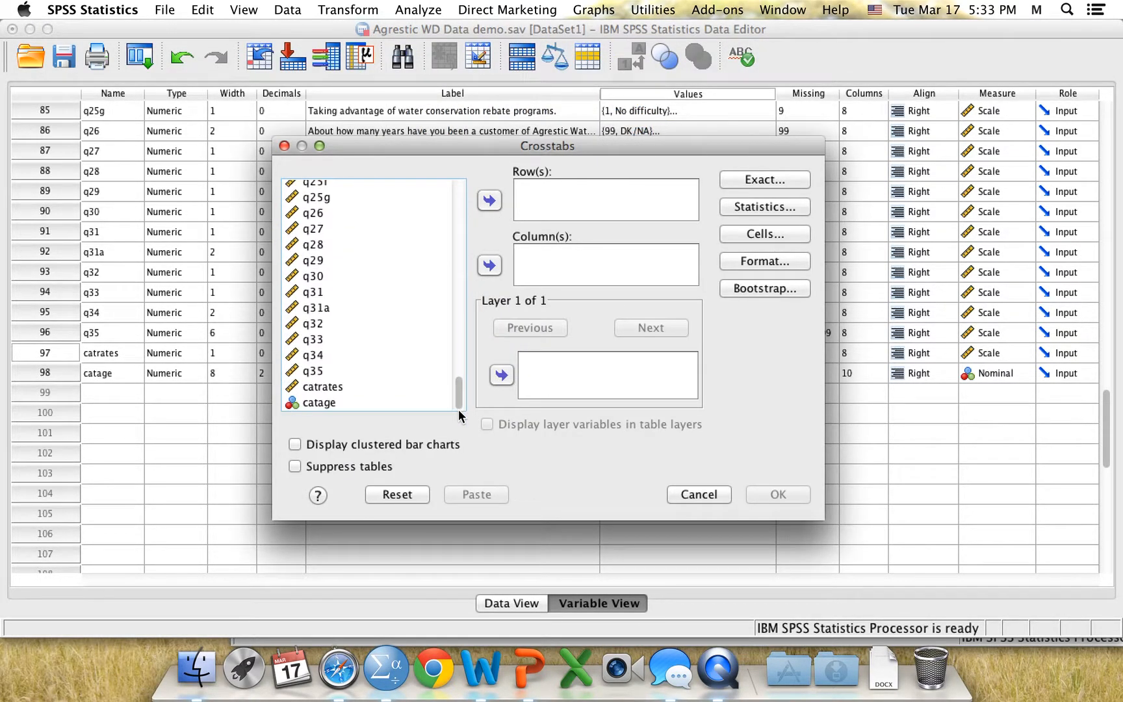
{"action": "left_click", "coordinate": [313, 403]}
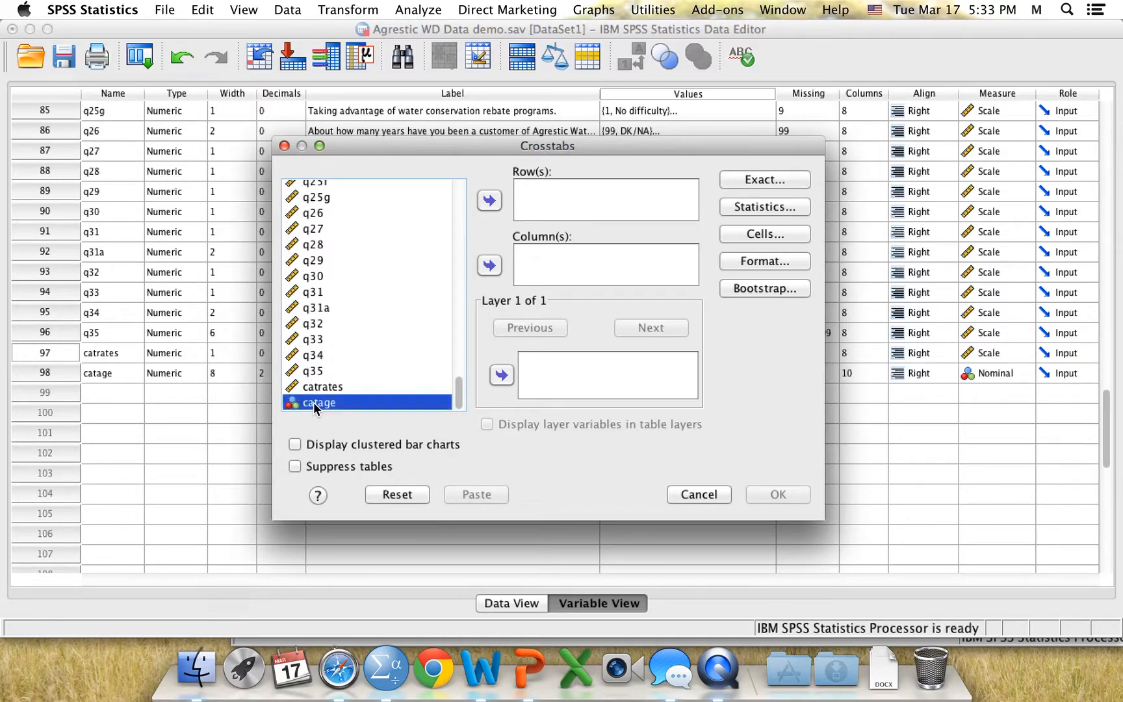
{"action": "left_click", "coordinate": [490, 266]}
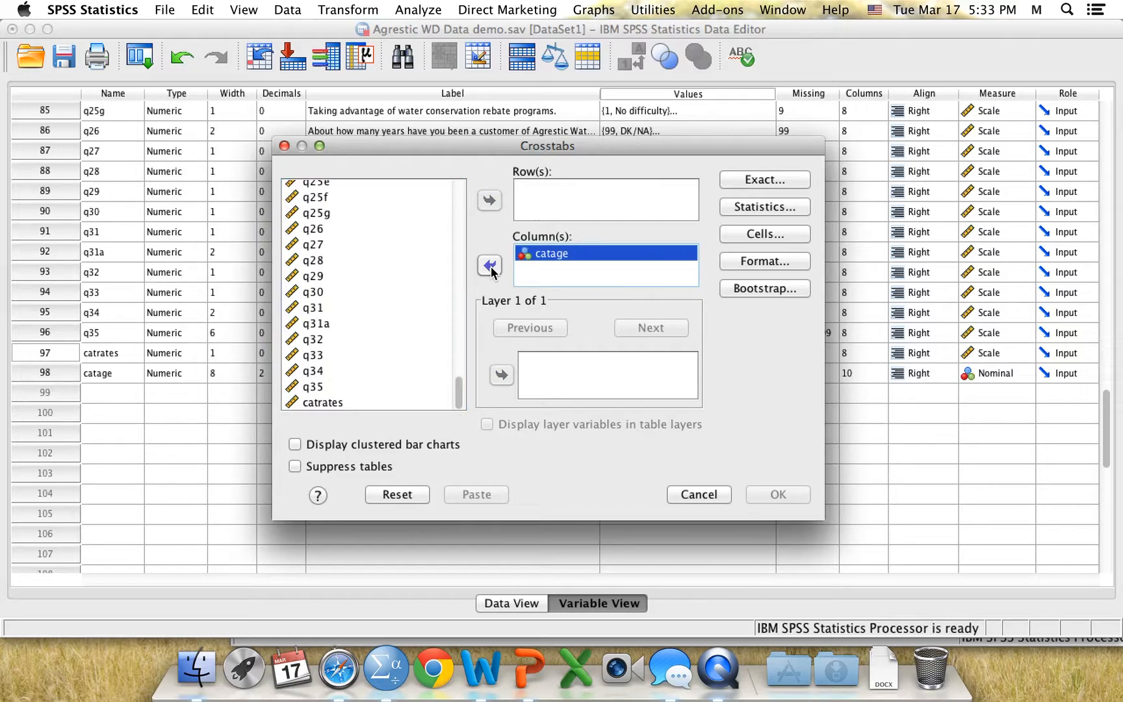
{"action": "left_click", "coordinate": [321, 400]}
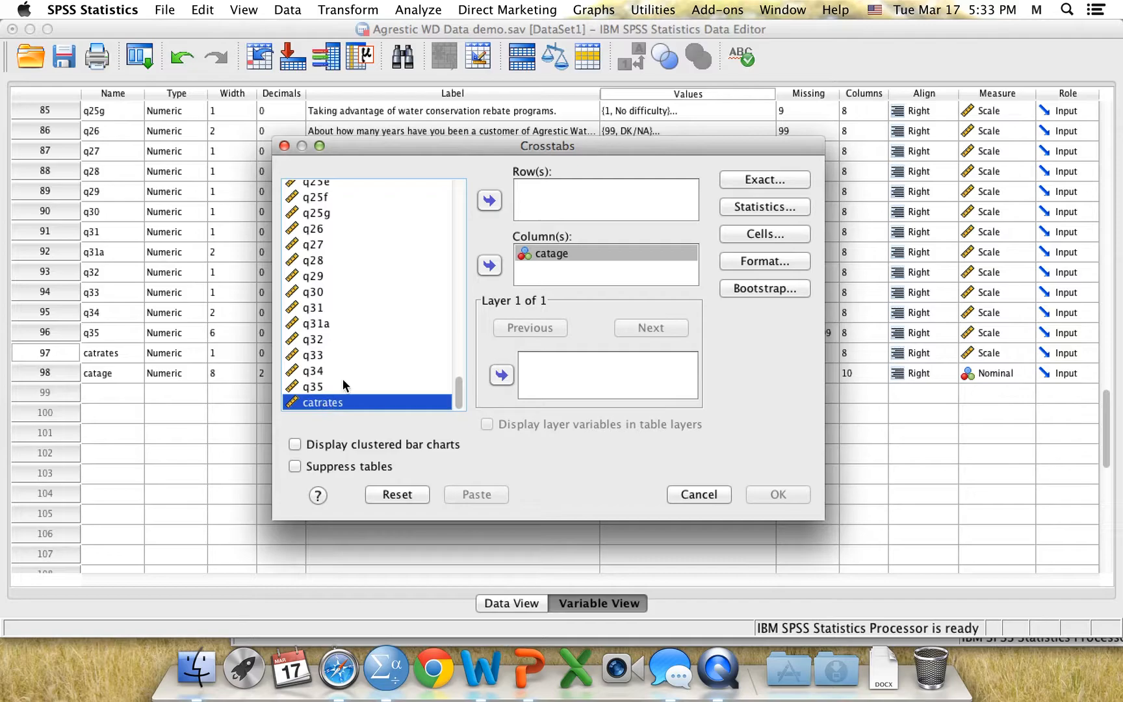
{"action": "left_click", "coordinate": [490, 201]}
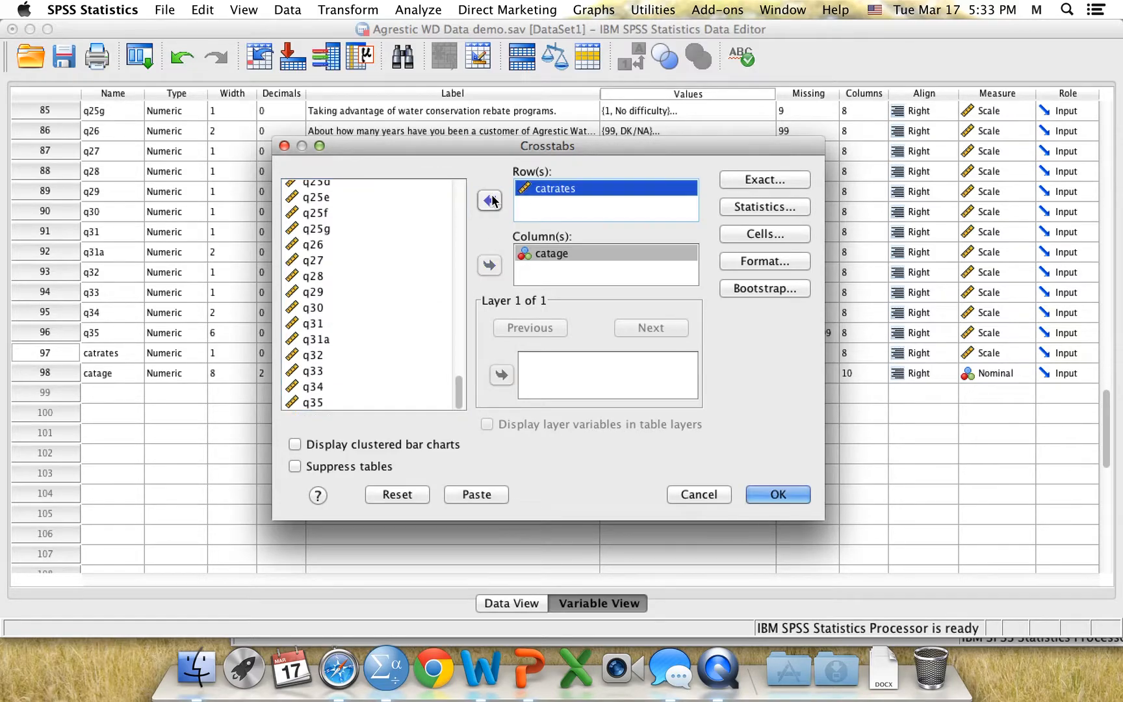
Include the Chi-square statistic in the crosstab
{"action": "left_click", "coordinate": [774, 206]}
{"action": "left_click", "coordinate": [455, 198]}
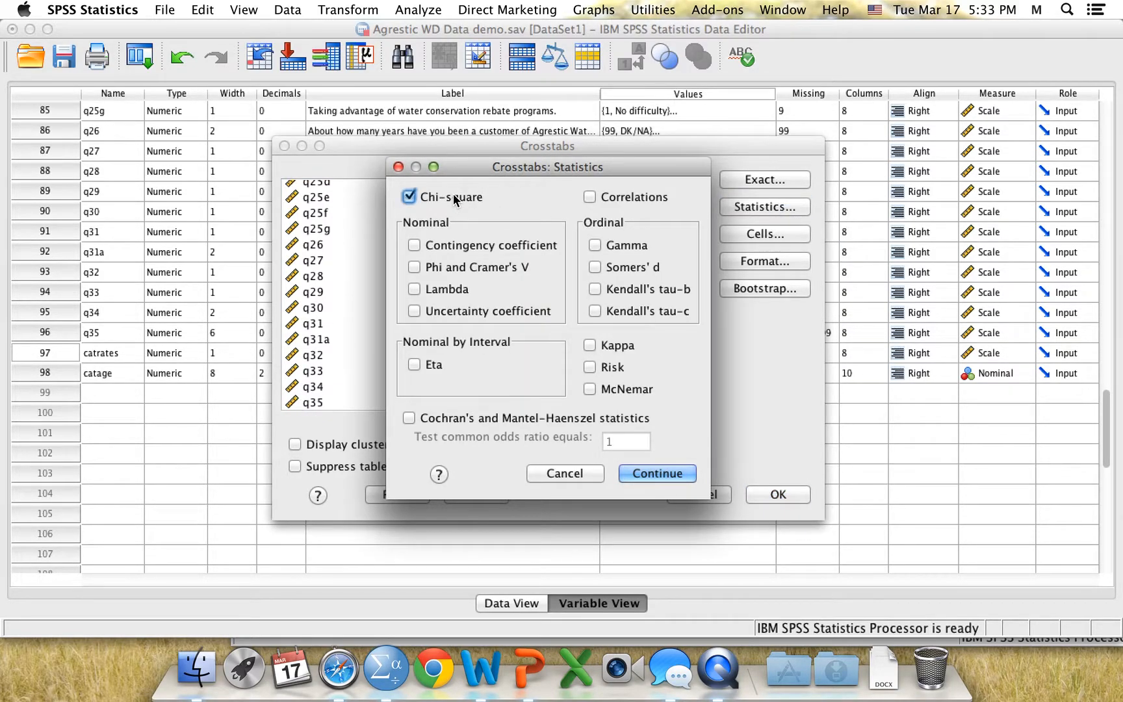
{"action": "left_click", "coordinate": [652, 474]}
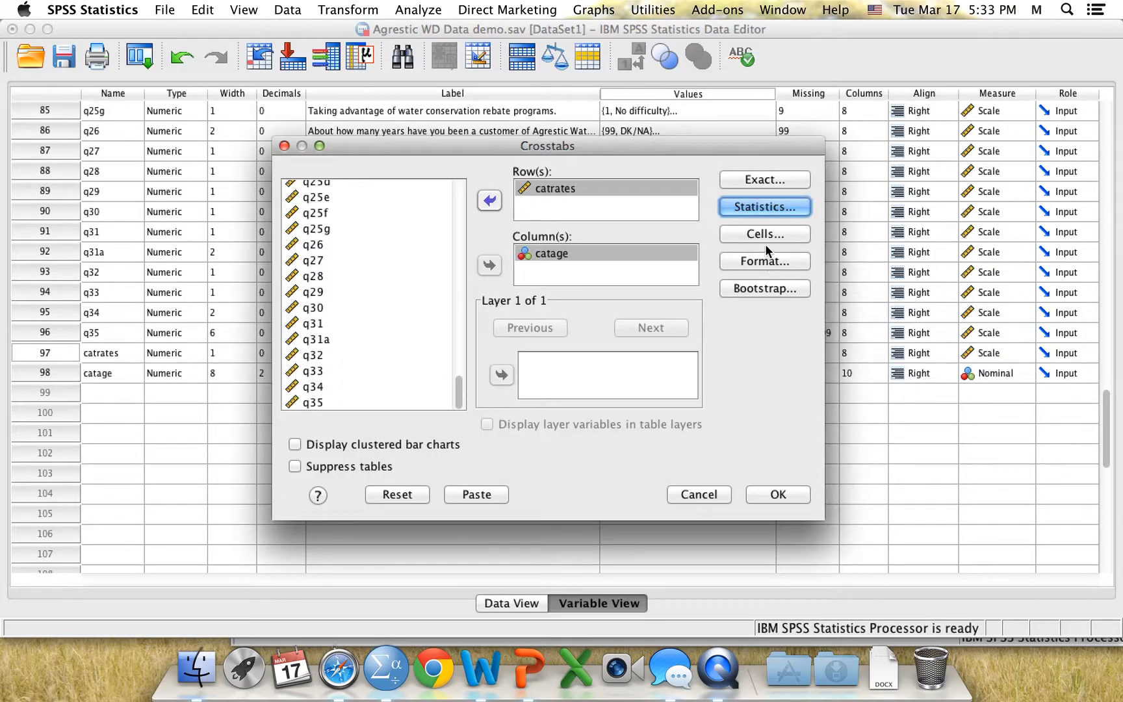
Add row, column and total percentages to the crosstab cells and run the analysis
{"action": "left_click", "coordinate": [759, 235]}
{"action": "left_click", "coordinate": [372, 318]}
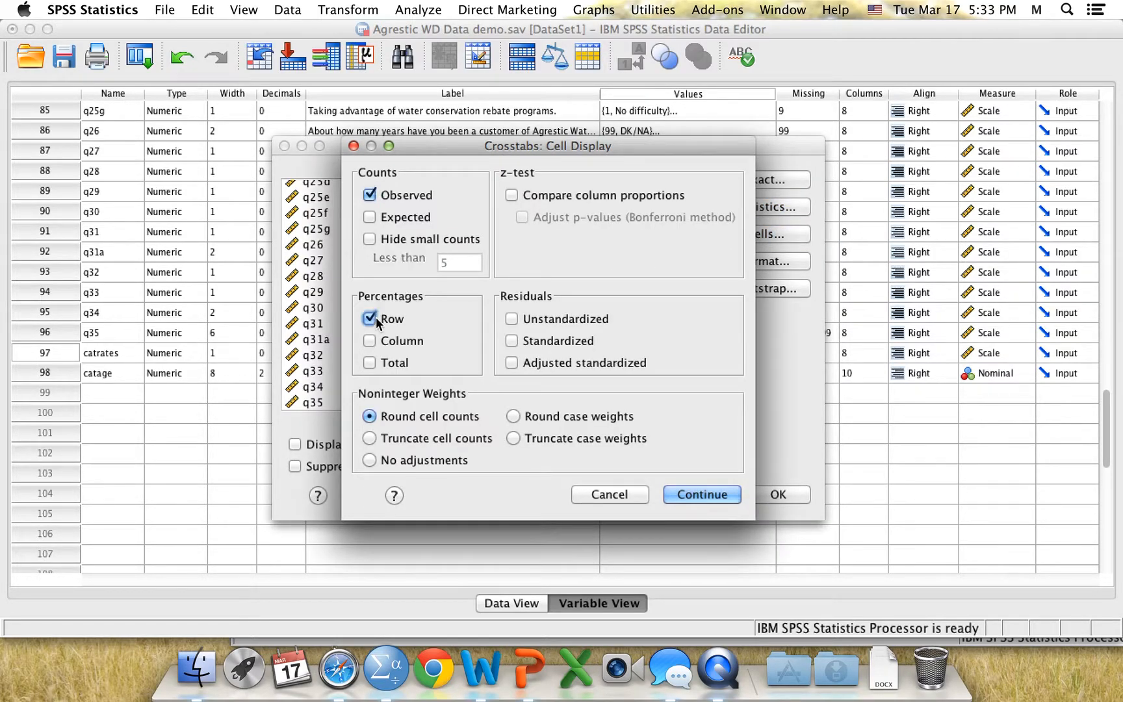
{"action": "left_click", "coordinate": [376, 338]}
{"action": "left_click", "coordinate": [380, 362]}
{"action": "left_click", "coordinate": [704, 491]}
{"action": "left_click", "coordinate": [772, 495]}
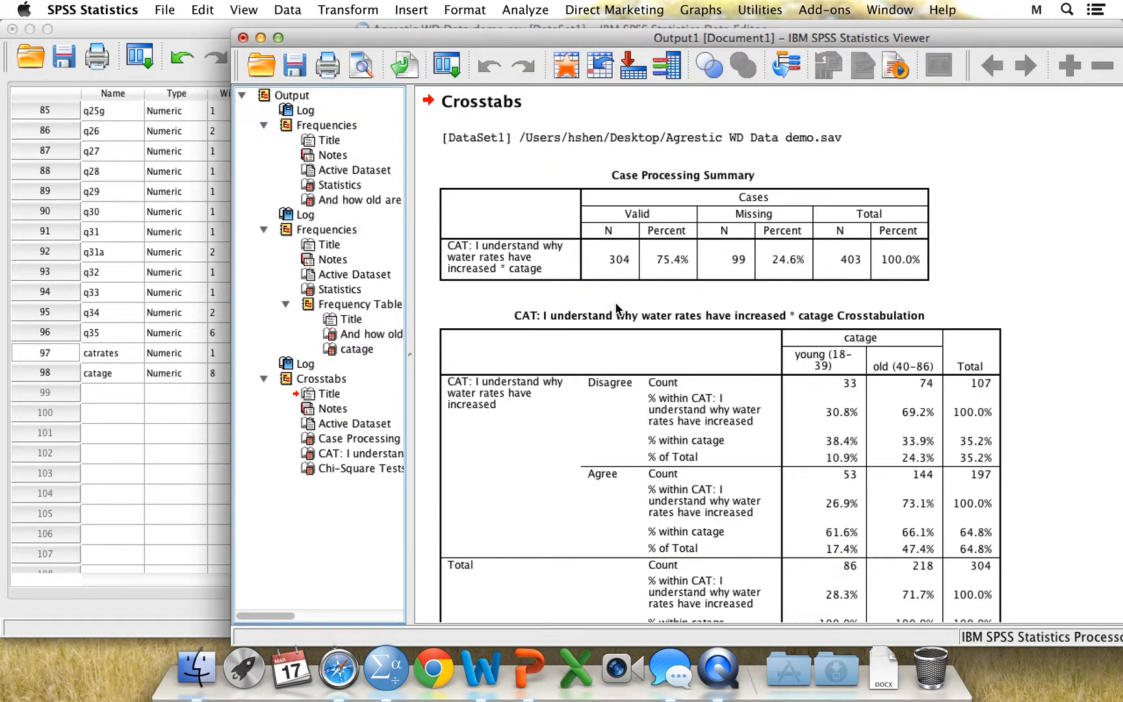
Reposition the output window and widen its outline pane so the item names are readable
{"action": "left_click_drag", "start_coordinate": [564, 35], "coordinate": [469, 26]}
{"action": "left_click", "coordinate": [604, 335]}
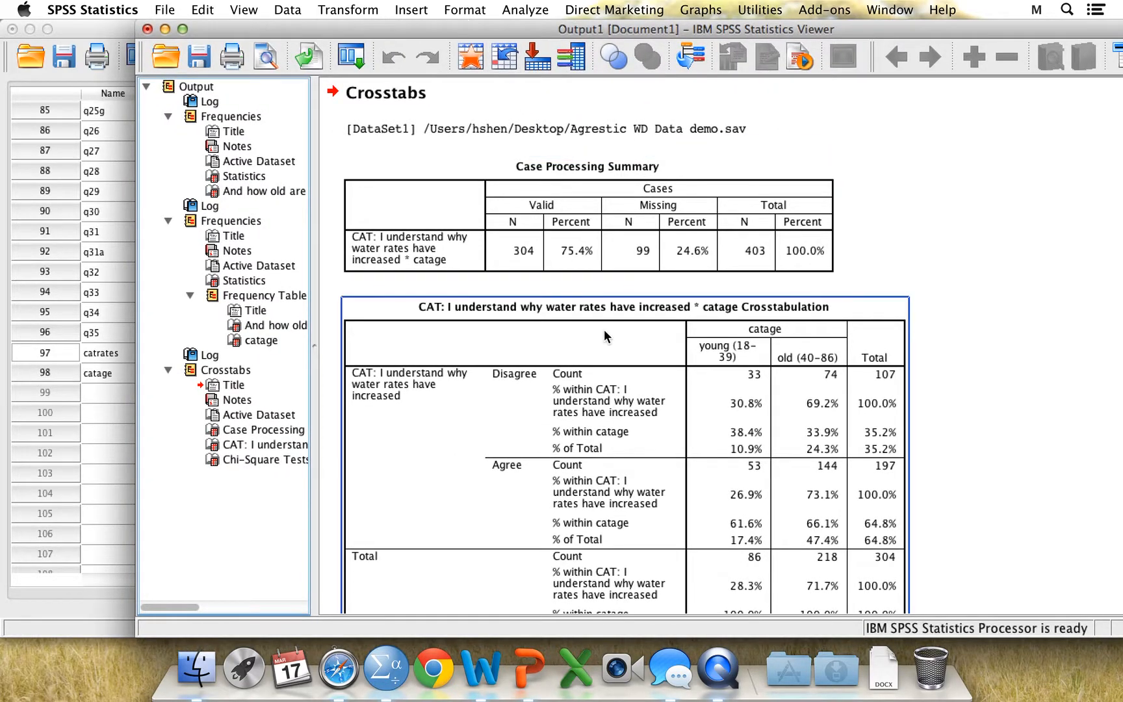
{"action": "left_click", "coordinate": [613, 293]}
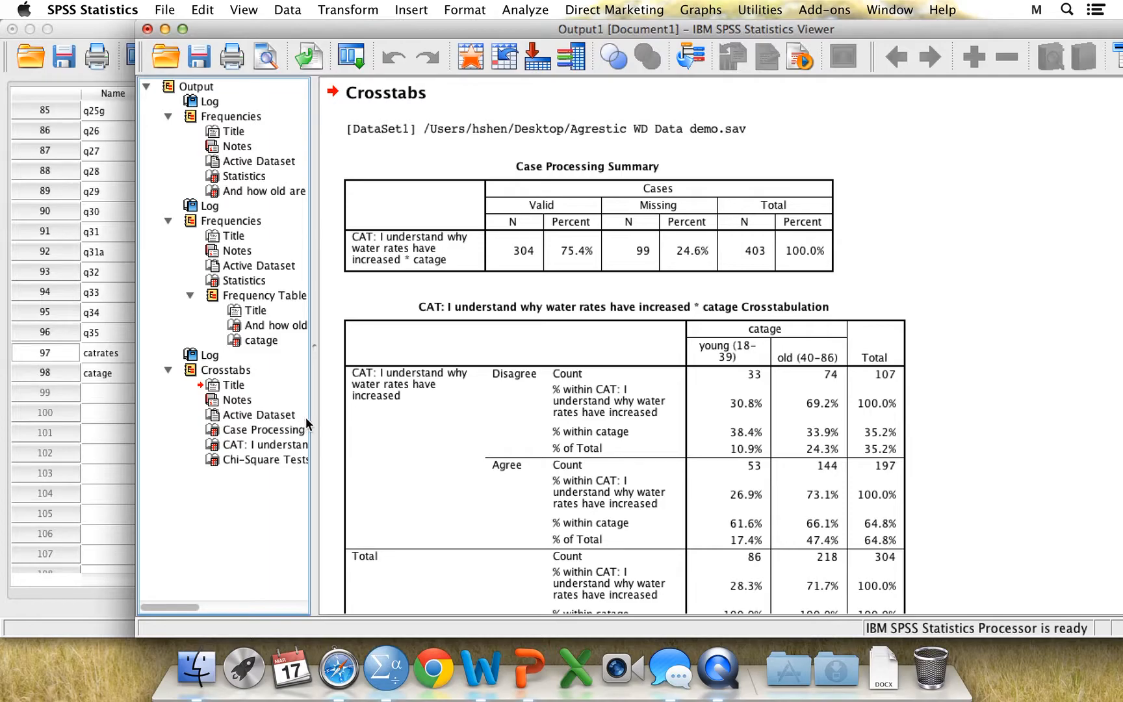
{"action": "left_click_drag", "start_coordinate": [314, 572], "coordinate": [392, 579]}
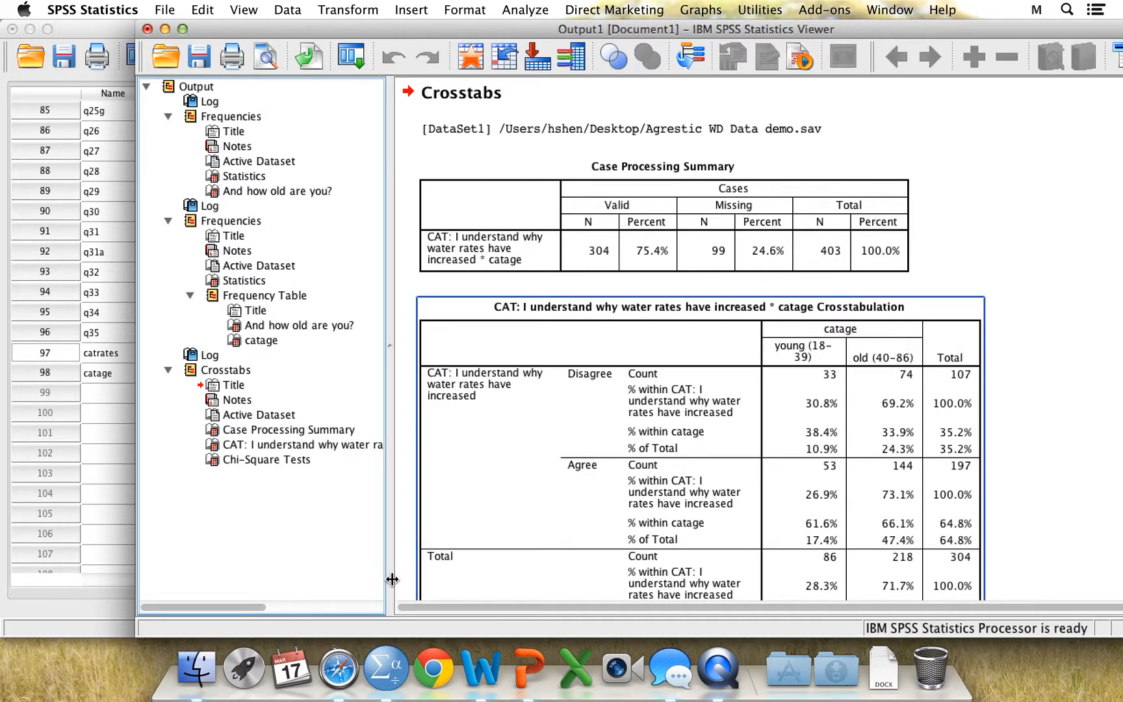
Examine the catrates by catage crosstabulation and the Chi-Square Tests table, comparing the Pearson significance with the cell percentages
{"action": "left_click", "coordinate": [262, 446]}
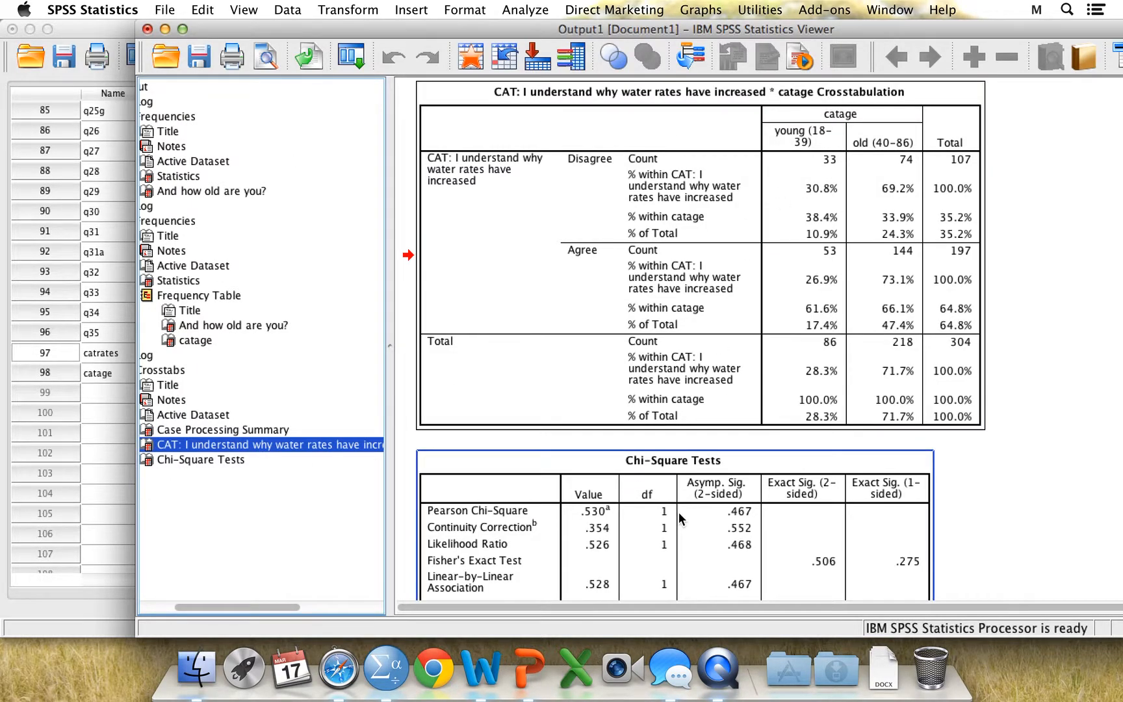
{"action": "left_click", "coordinate": [201, 459]}
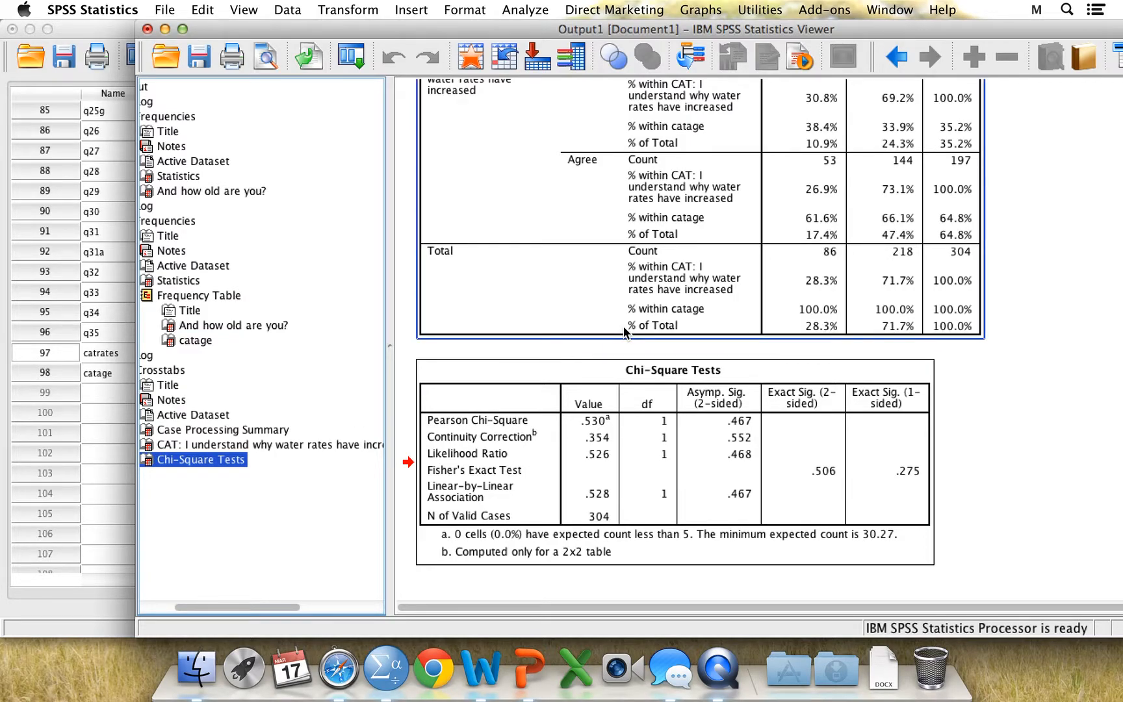
{"action": "left_click", "coordinate": [650, 372]}
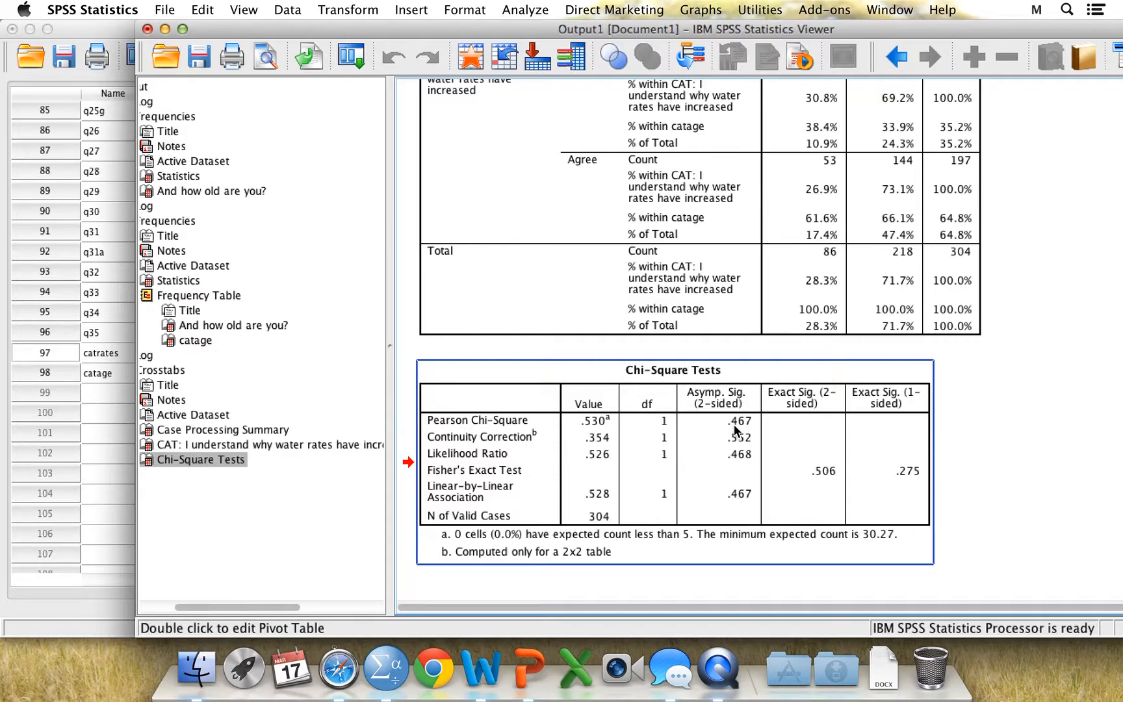
{"action": "left_click", "coordinate": [838, 272]}
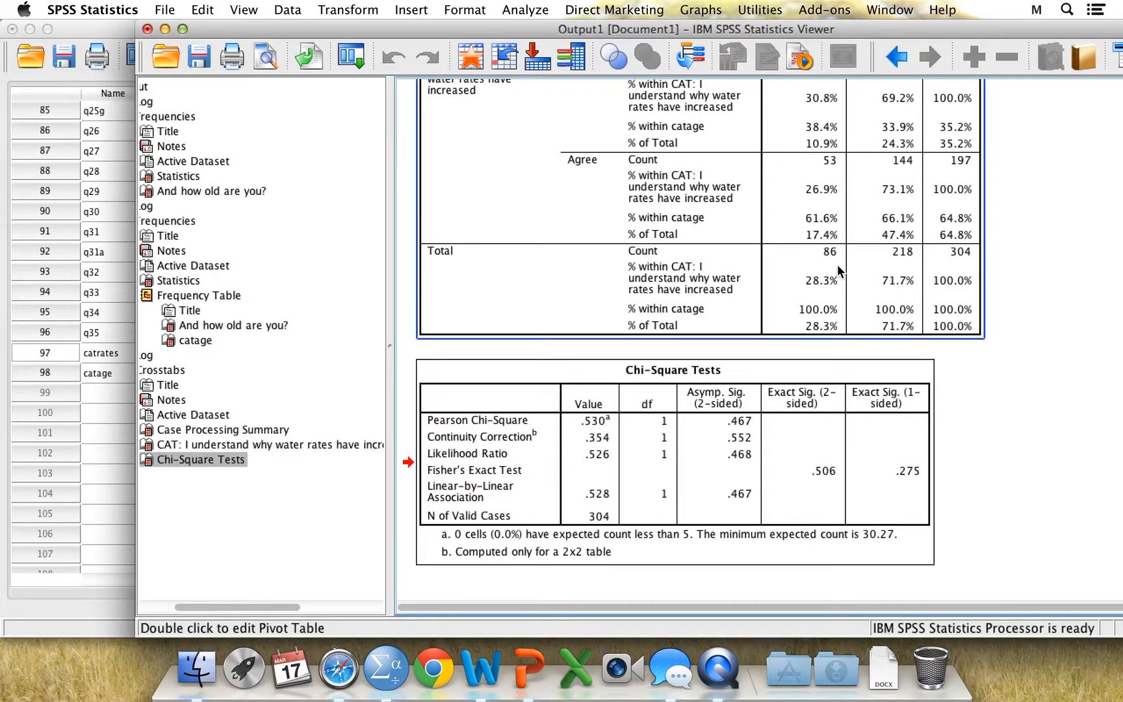
{"action": "scroll", "coordinate": [838, 272], "scroll_direction": "up", "scroll_amount": 2}
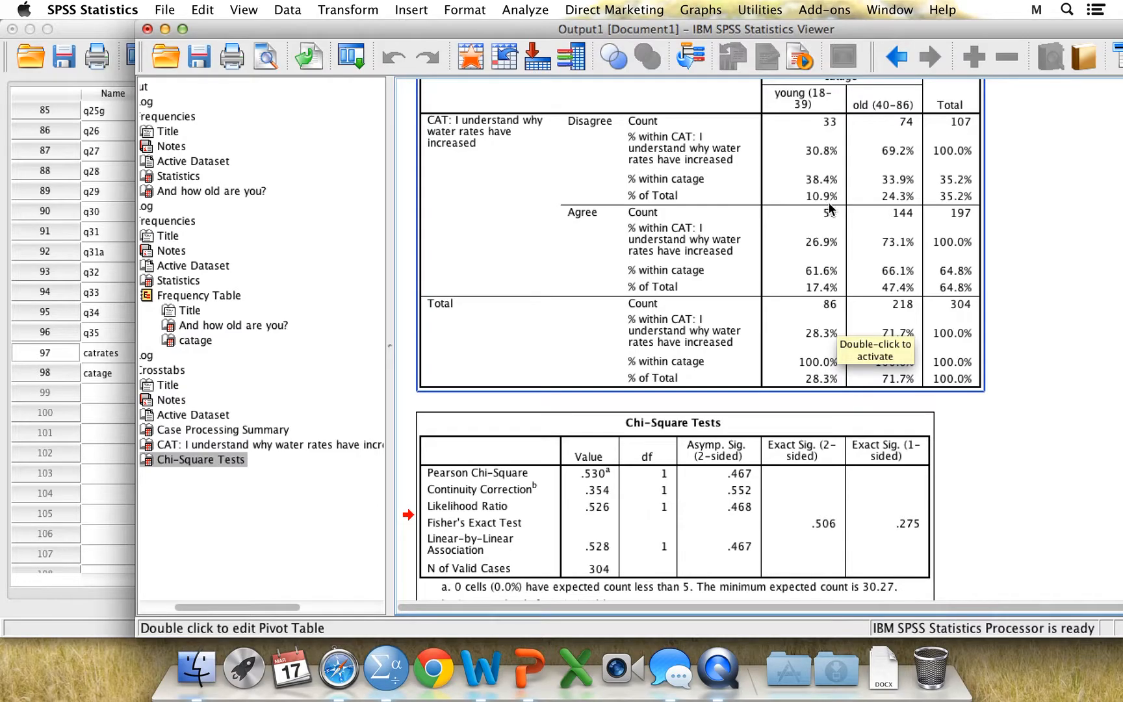
{"action": "scroll", "coordinate": [830, 208], "scroll_direction": "up", "scroll_amount": 3}
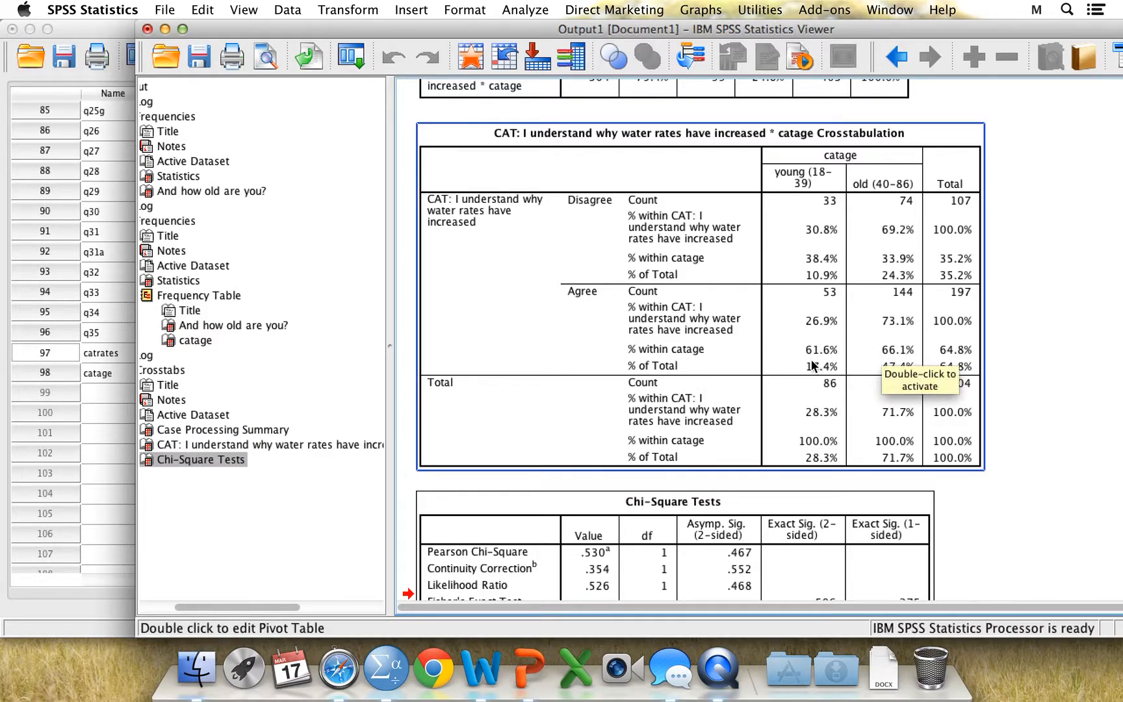
Recheck the Pearson Chi-Square significance against the agree and disagree percentages of the two age groups
{"action": "left_click", "coordinate": [757, 523]}
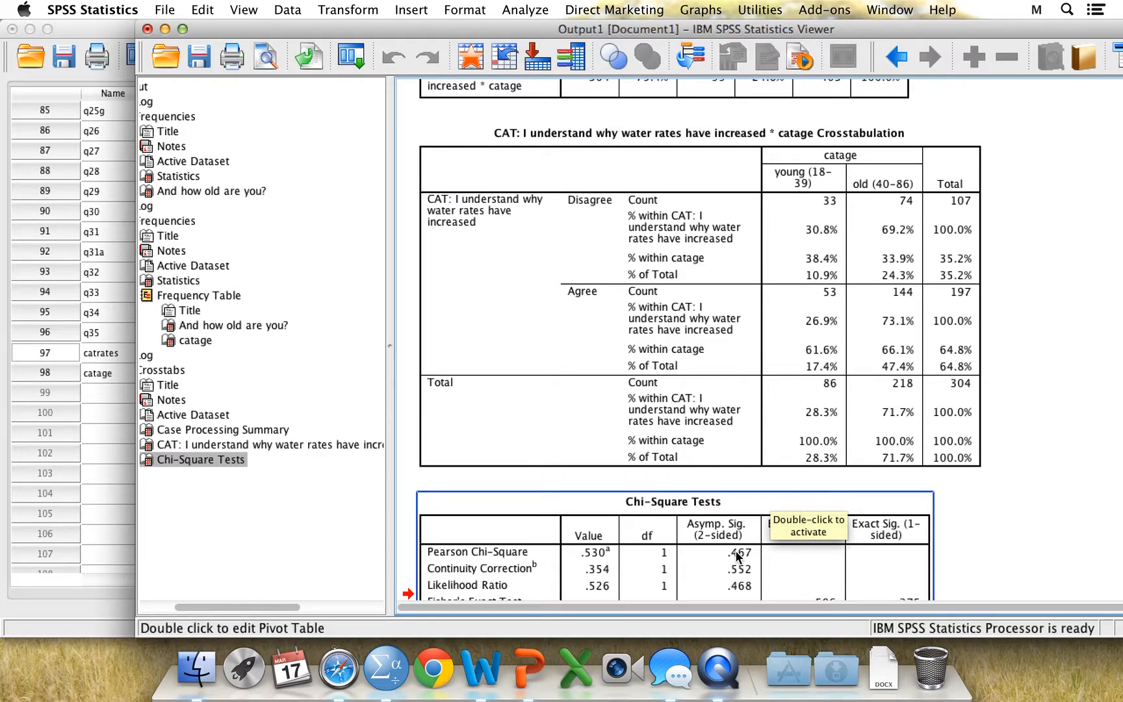
{"action": "left_click", "coordinate": [831, 365]}
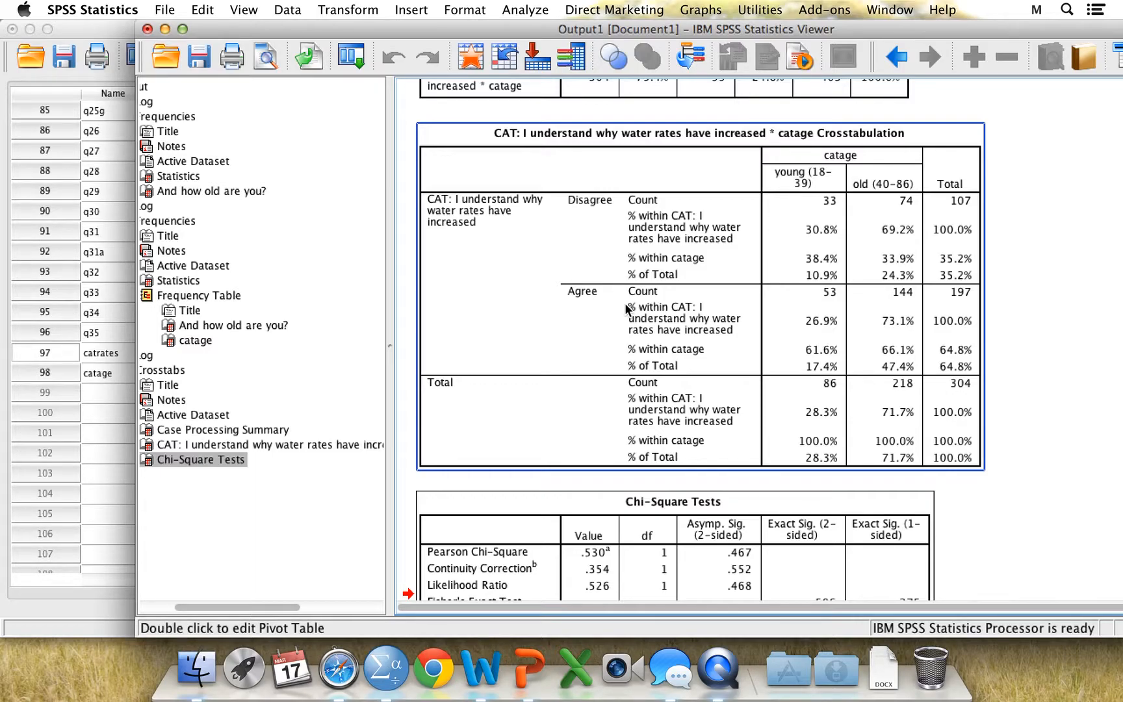
Return to the data editor and start a bivariate correlation with the age variable q34 as its first variable
{"action": "left_click", "coordinate": [80, 26]}
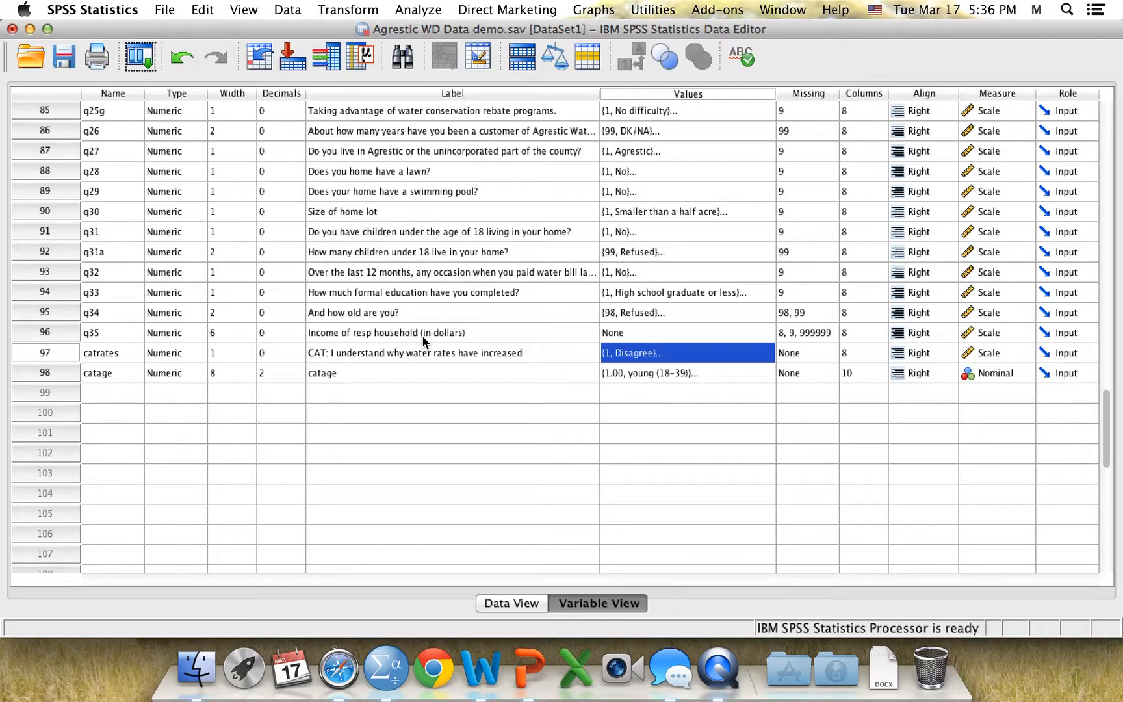
{"action": "left_click", "coordinate": [424, 14]}
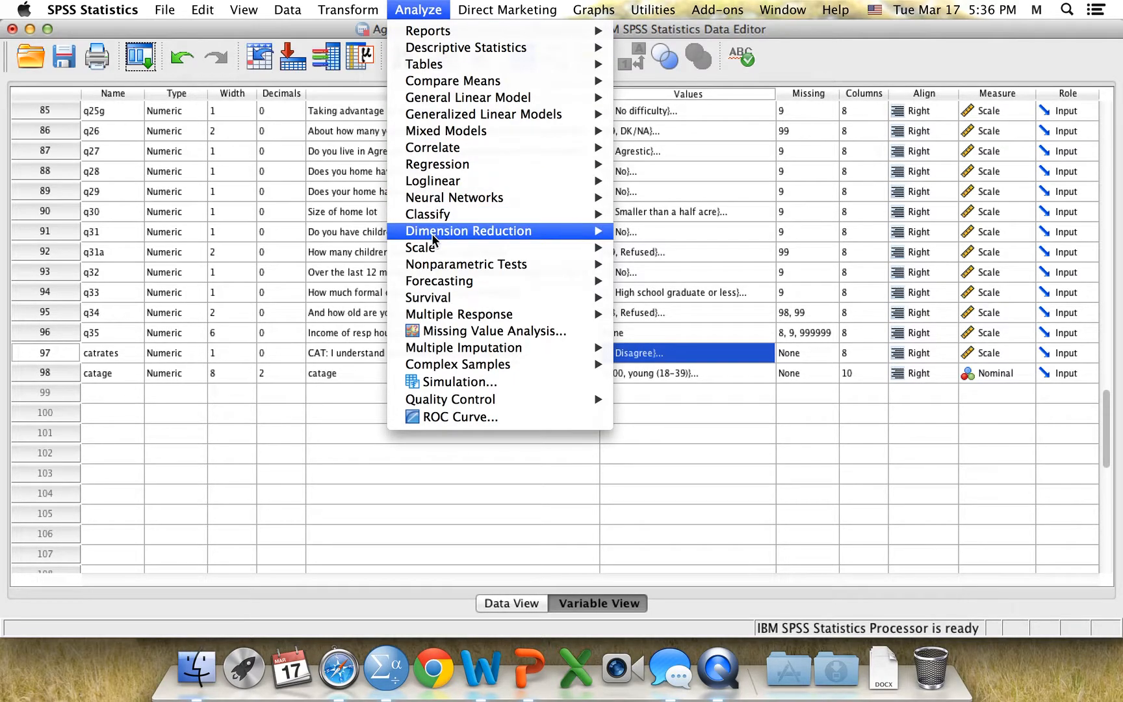
{"action": "mouse_move", "coordinate": [441, 168]}
{"action": "mouse_move", "coordinate": [521, 147]}
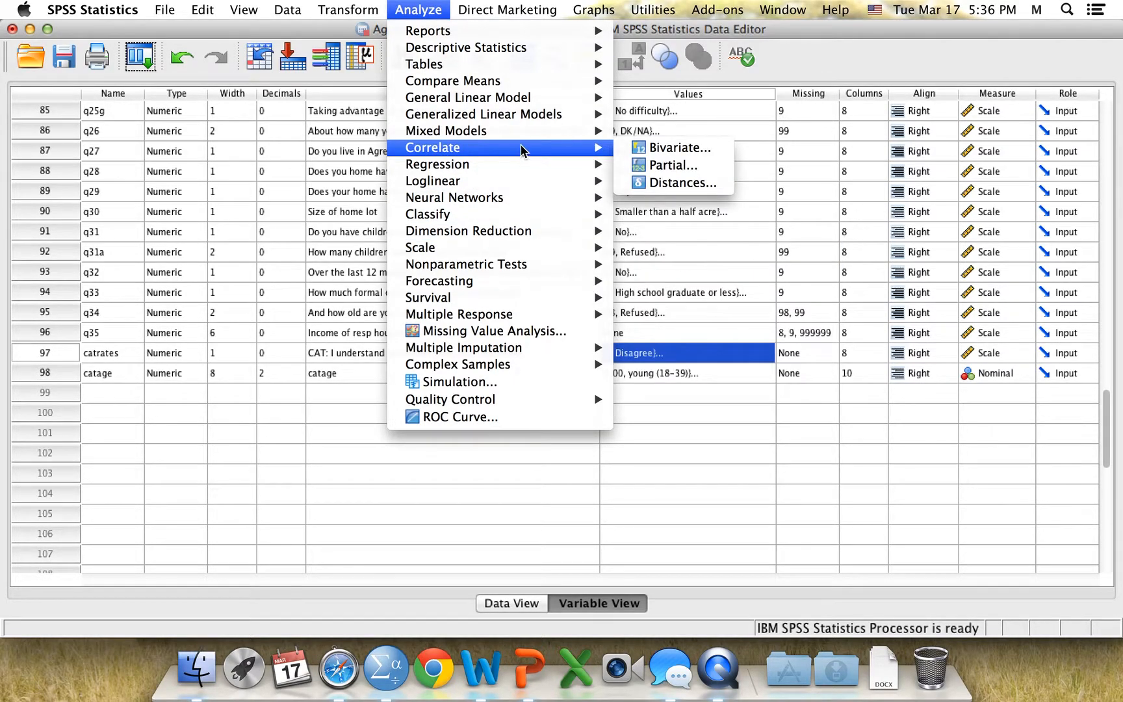
{"action": "left_click", "coordinate": [645, 155]}
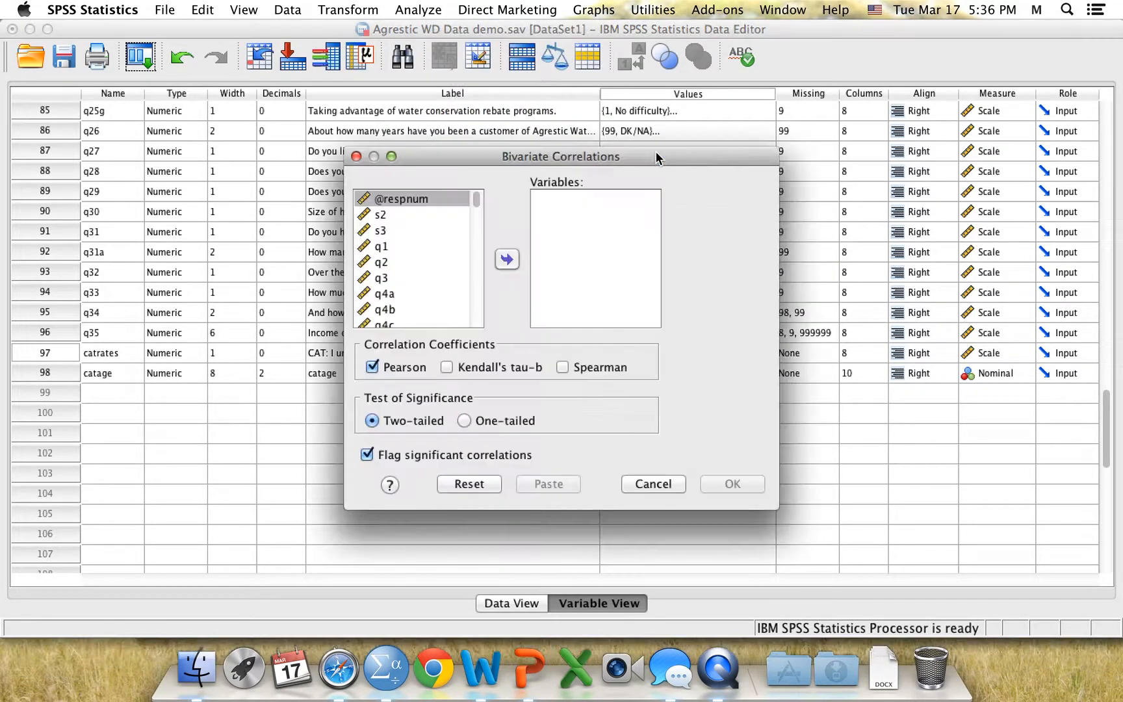
{"action": "left_click_drag", "start_coordinate": [475, 201], "coordinate": [478, 325]}
{"action": "left_click", "coordinate": [388, 277]}
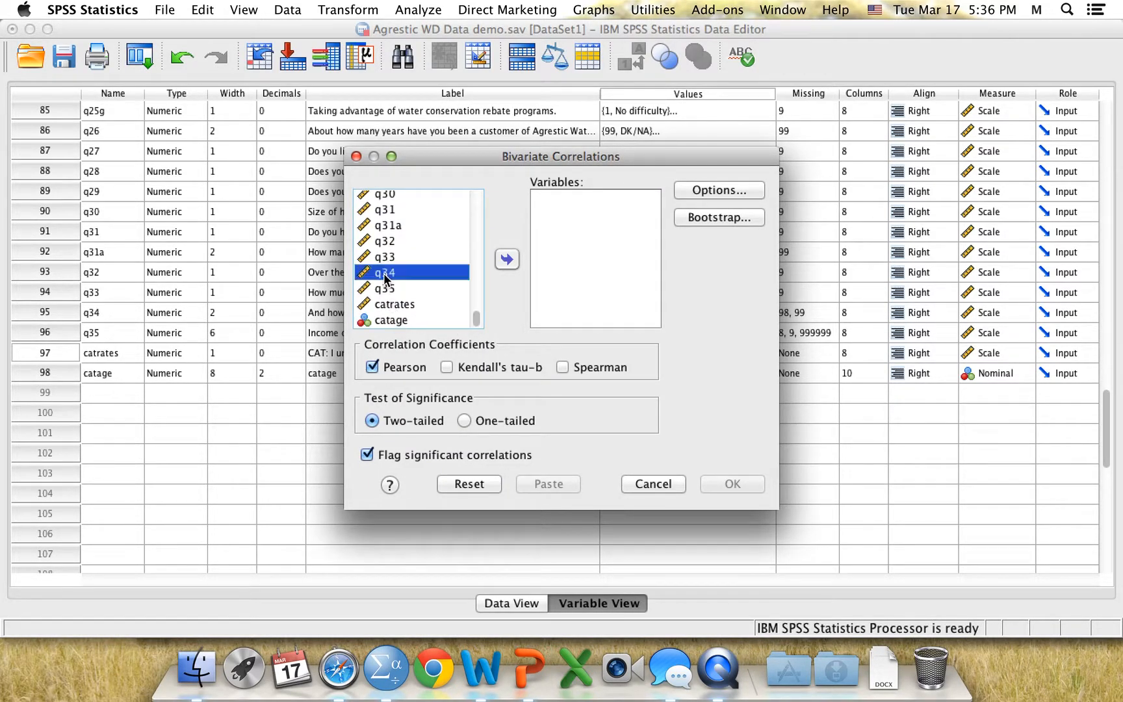
{"action": "left_click", "coordinate": [508, 260]}
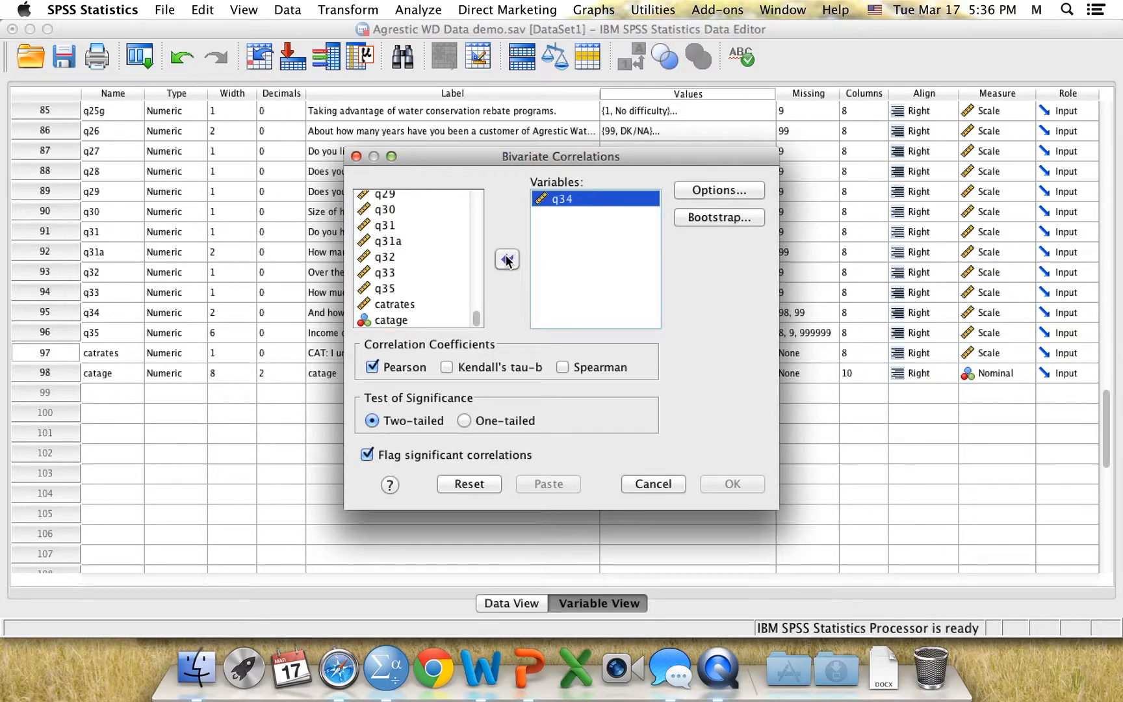
Add the household income variable q35, run the two-tailed Pearson correlation, and minimize the output window
{"action": "left_click_drag", "start_coordinate": [494, 160], "coordinate": [754, 134]}
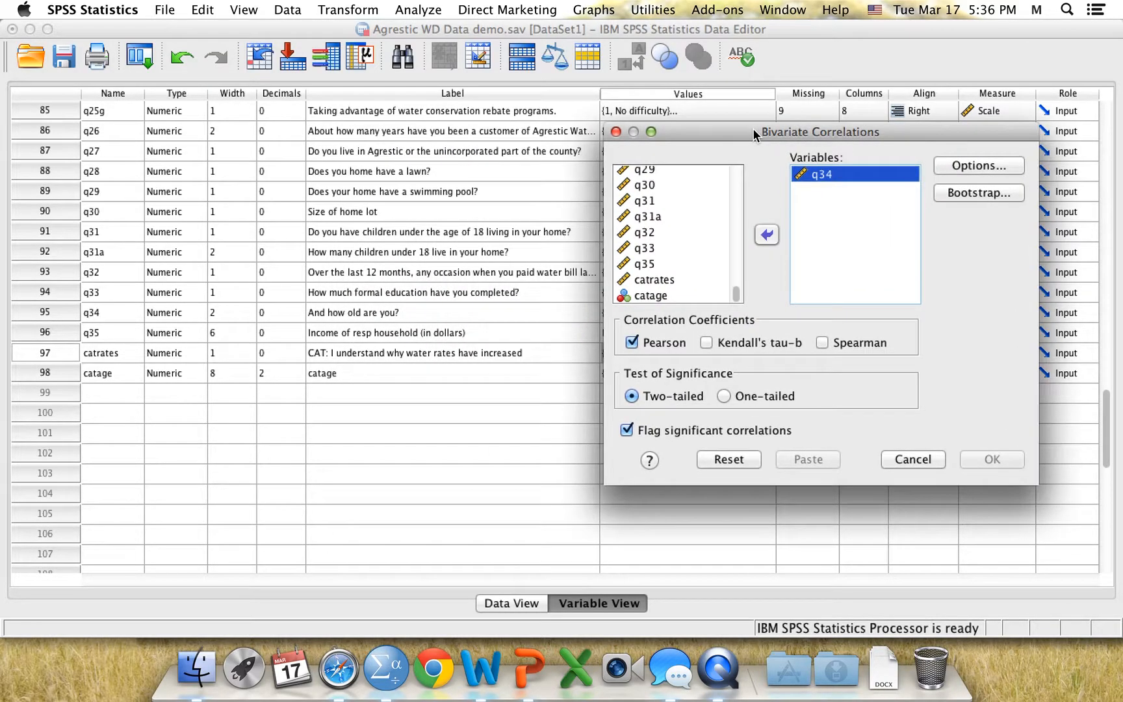
{"action": "left_click", "coordinate": [665, 263]}
{"action": "left_click", "coordinate": [767, 235]}
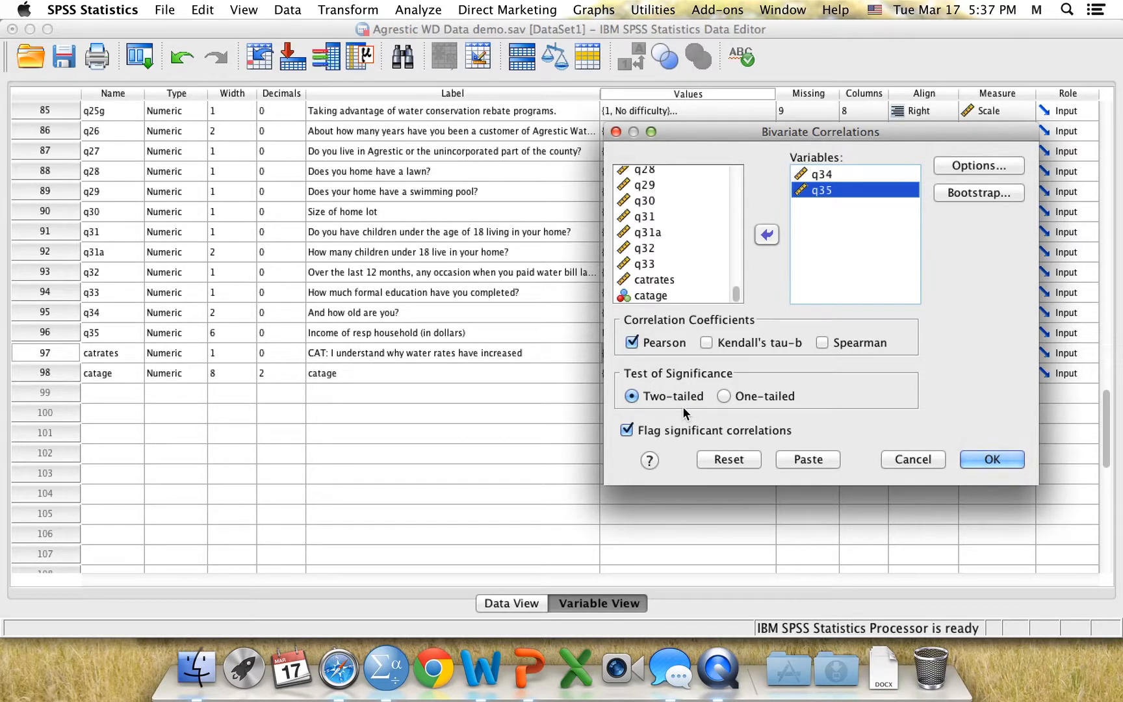
{"action": "left_click", "coordinate": [972, 453]}
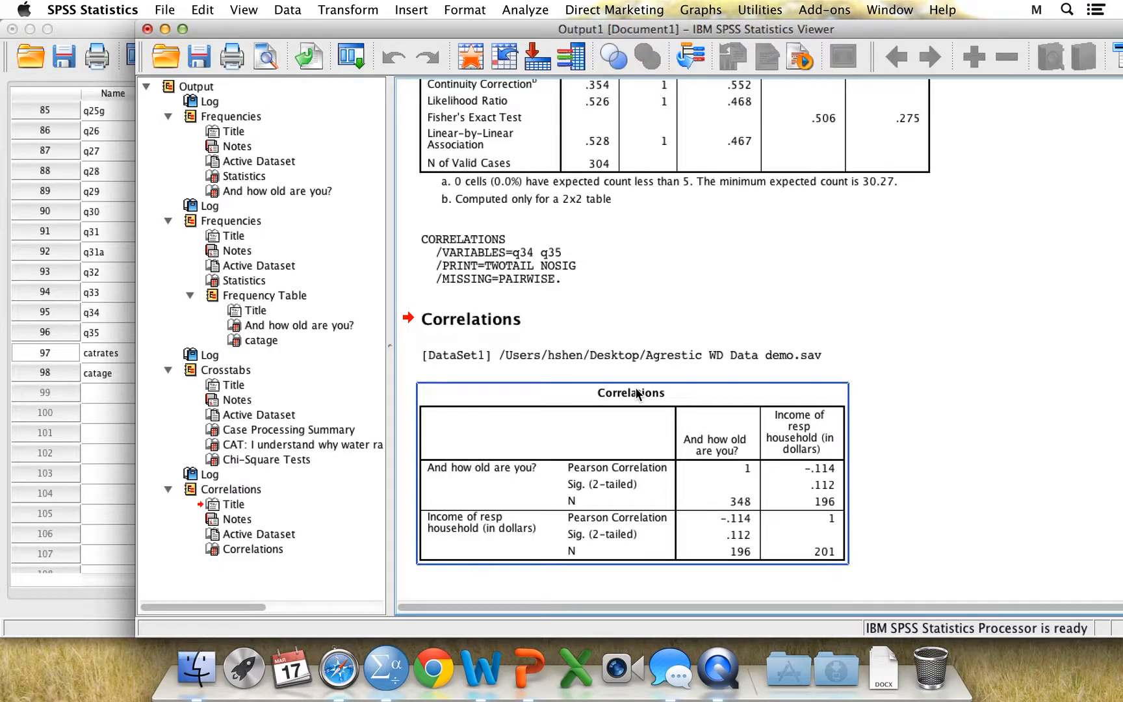
{"action": "left_click", "coordinate": [164, 29]}
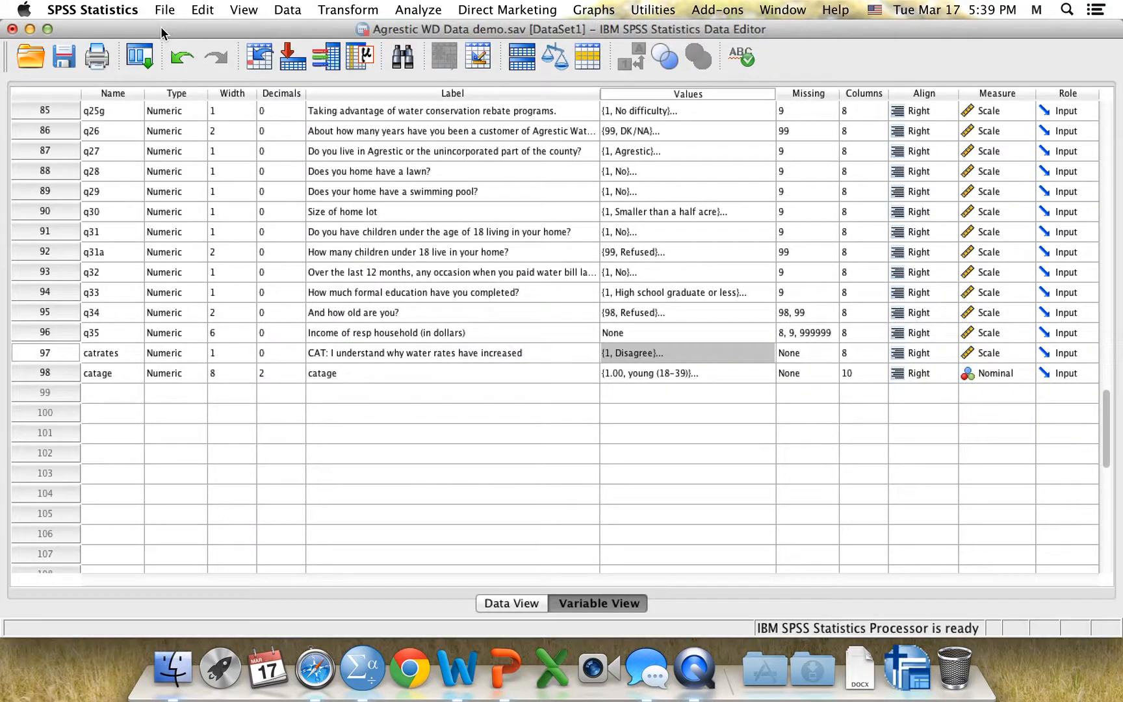